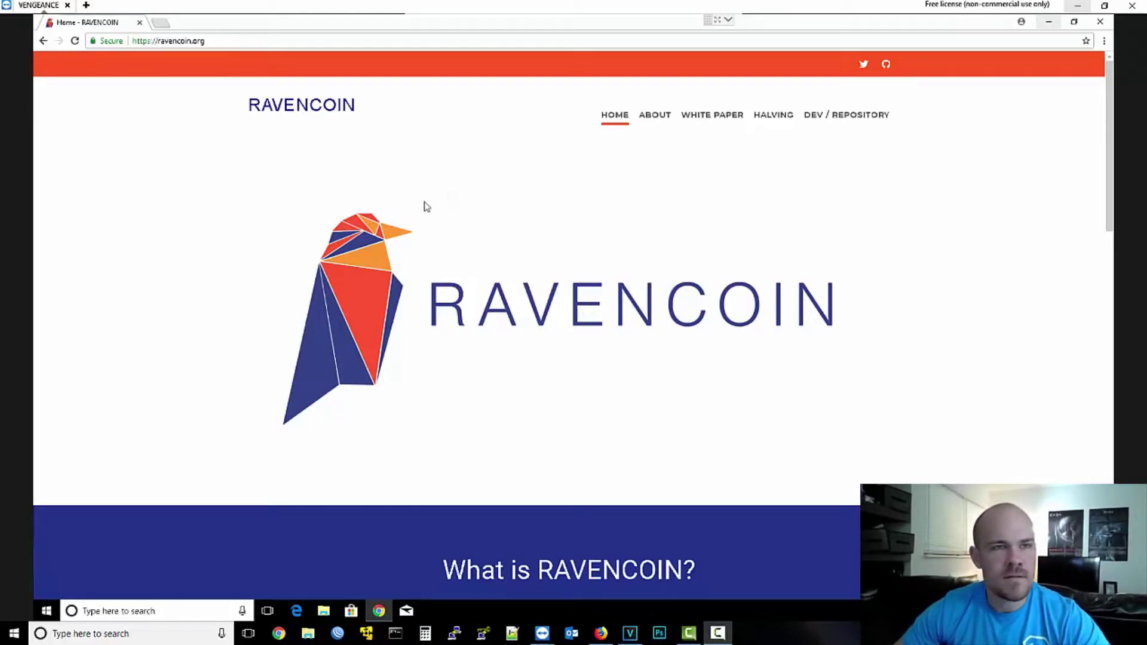
scroll(450, 179, "down", 1)
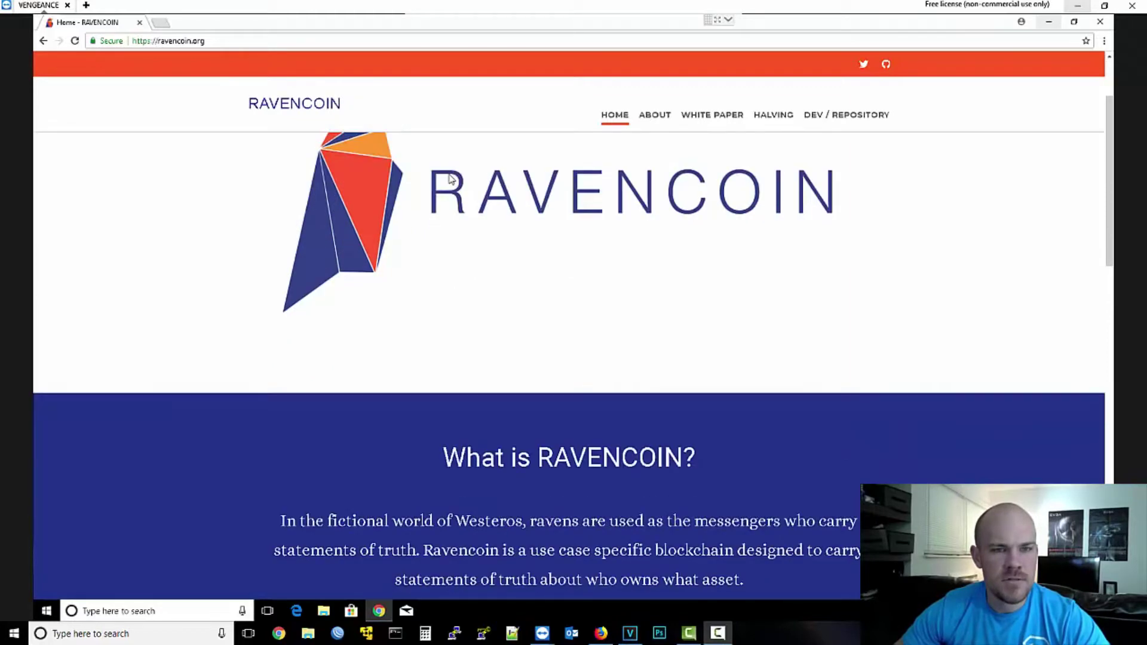
scroll(602, 288, "down", 3)
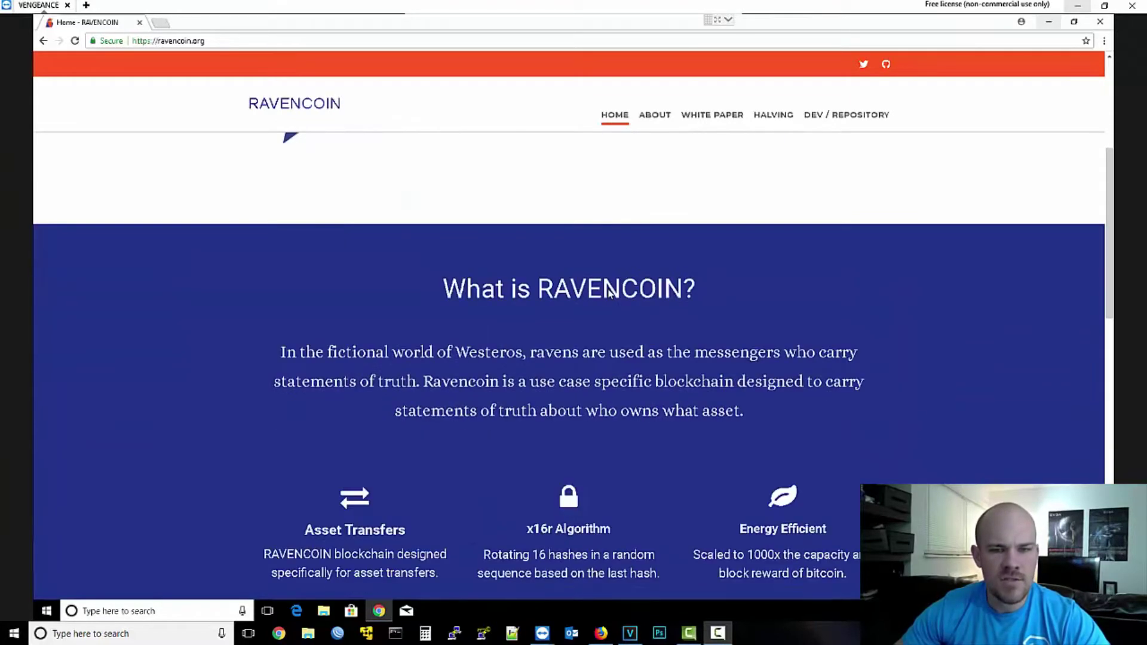
scroll(607, 294, "down", 2)
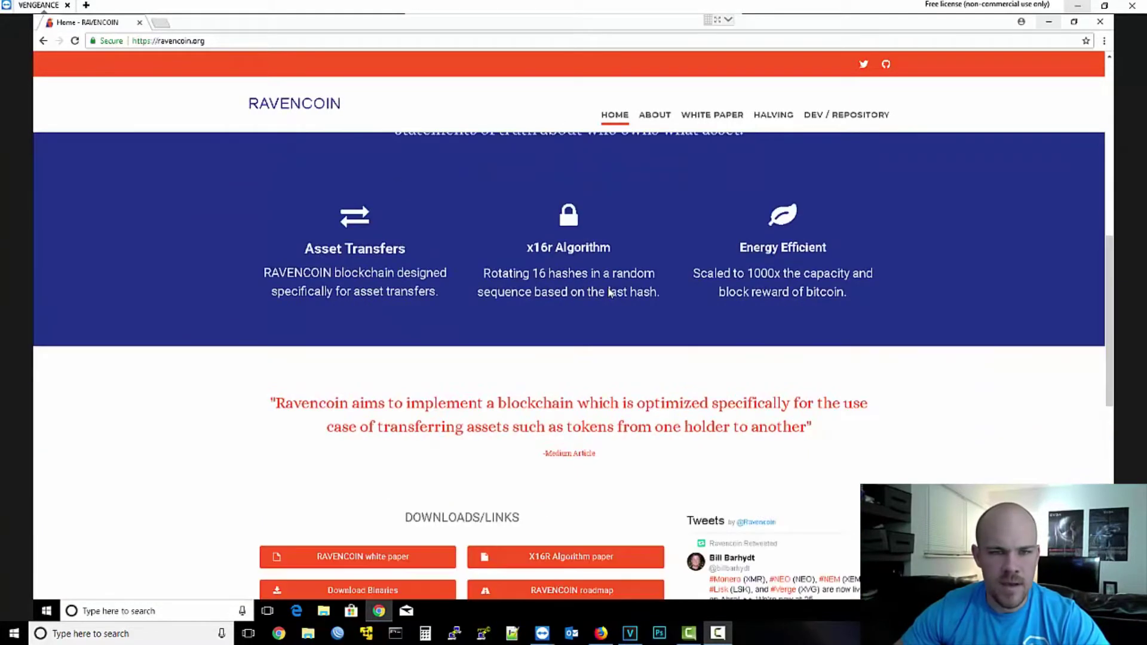
scroll(608, 293, "down", 2)
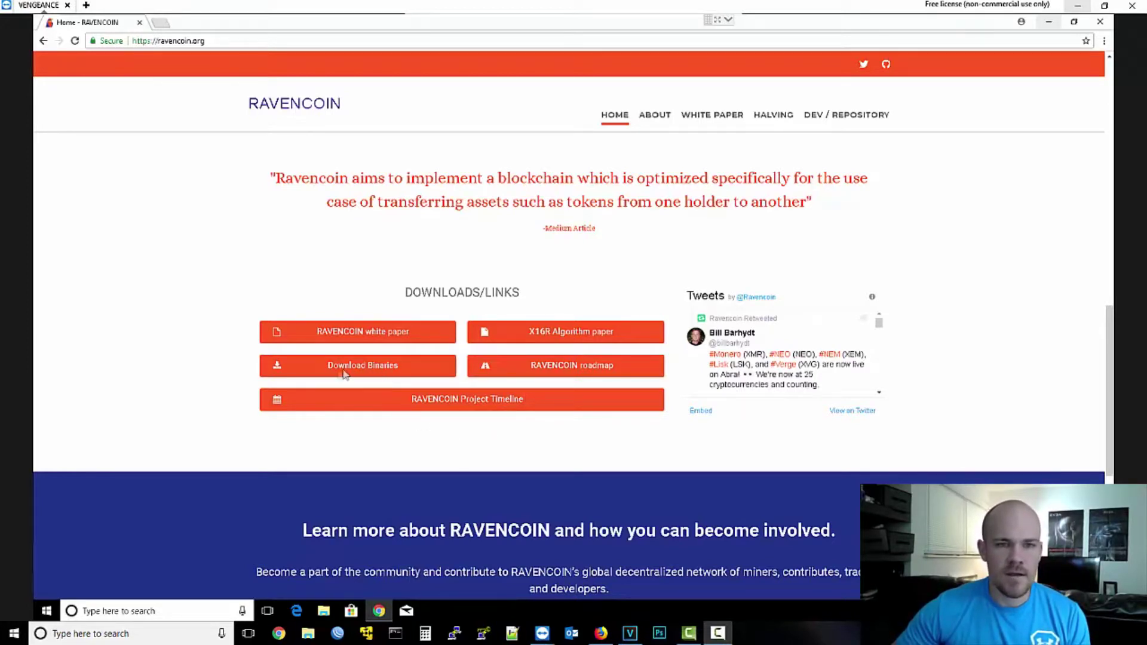
- Follow the 'Download Binaries' link in ravencoin.org's downloads section
left_click(314, 371)
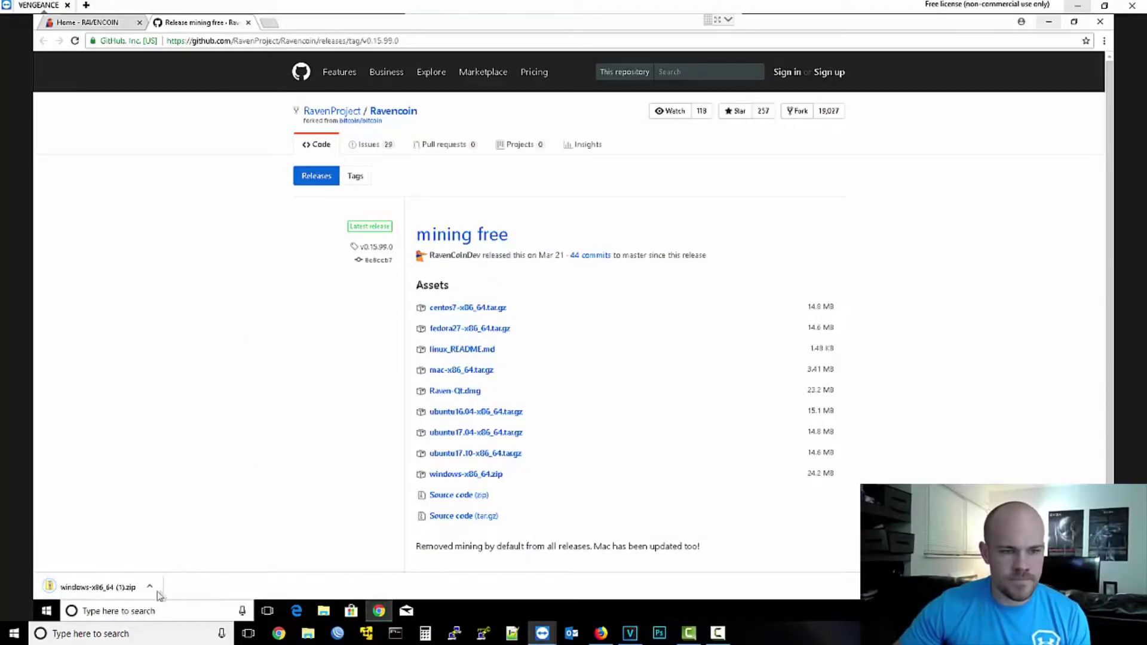
- Show the downloaded windows-x86_64 zip in its Downloads folder
left_click(151, 587)
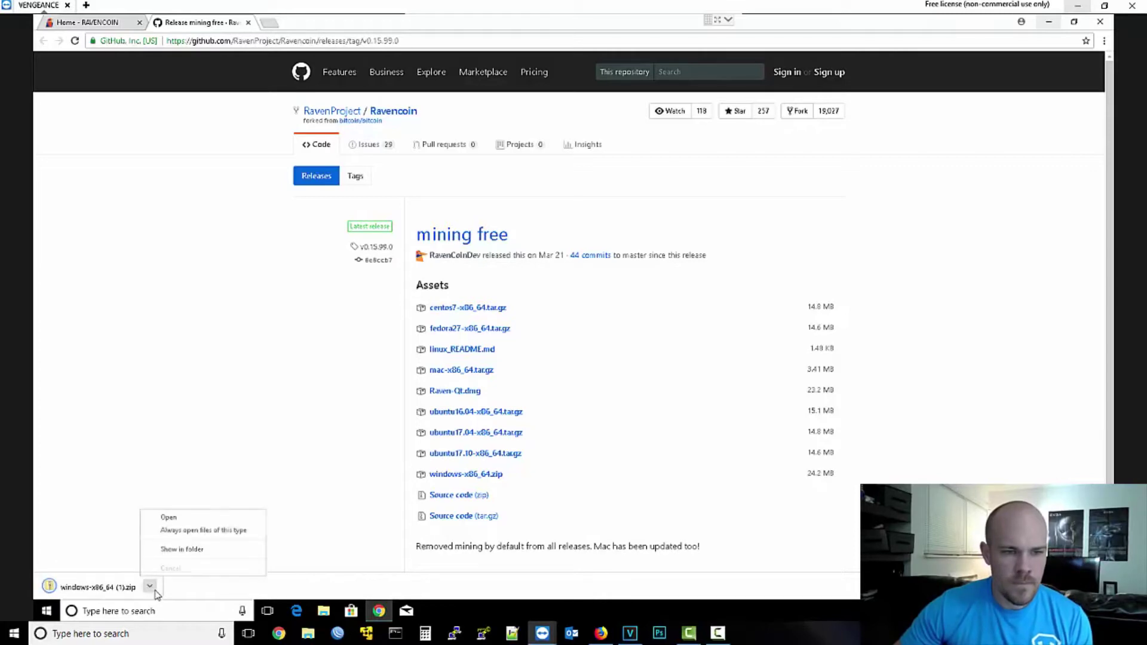
left_click(173, 549)
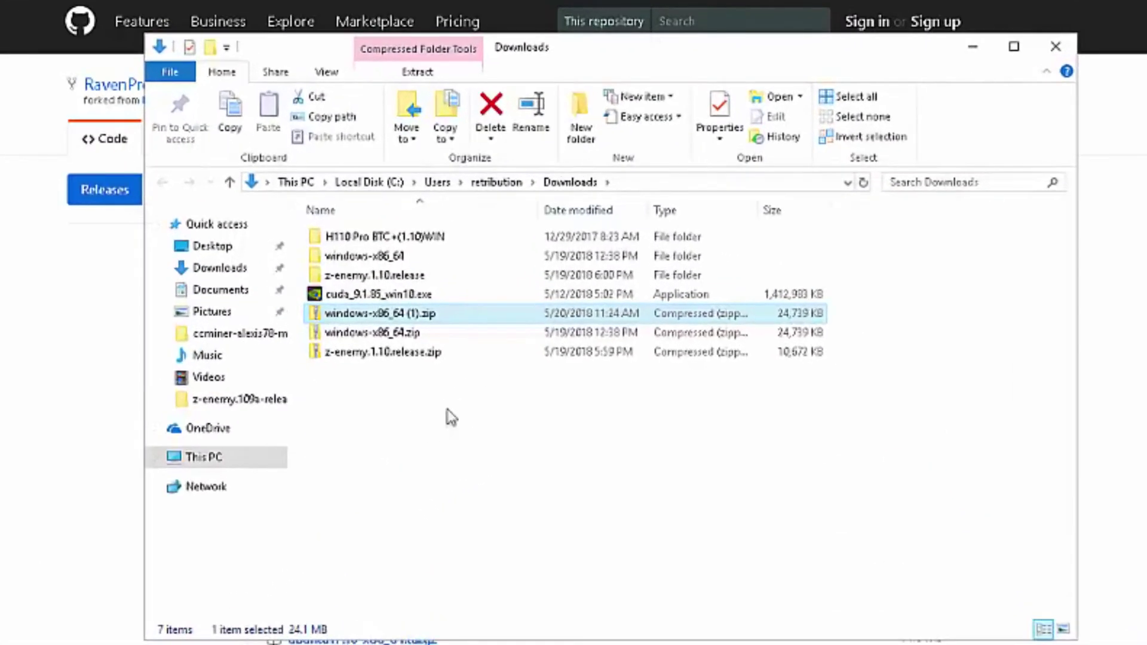
- Start Extract All on windows-x86_64.zip, then cancel the extraction dialog
left_click(399, 258)
left_click(395, 330)
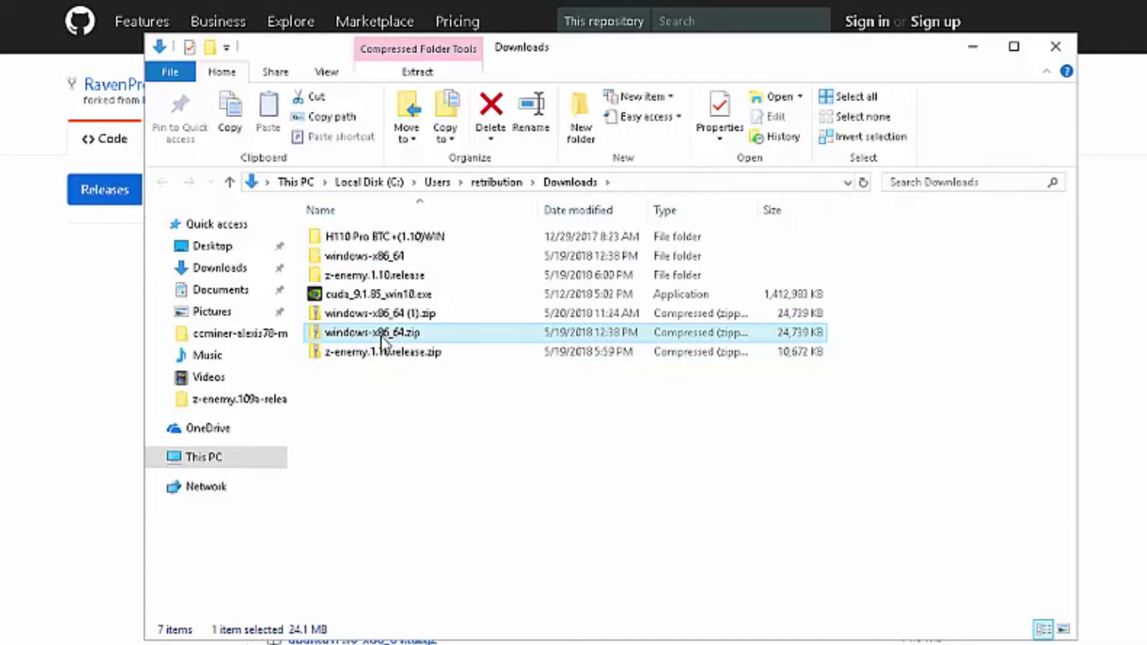
right_click(377, 340)
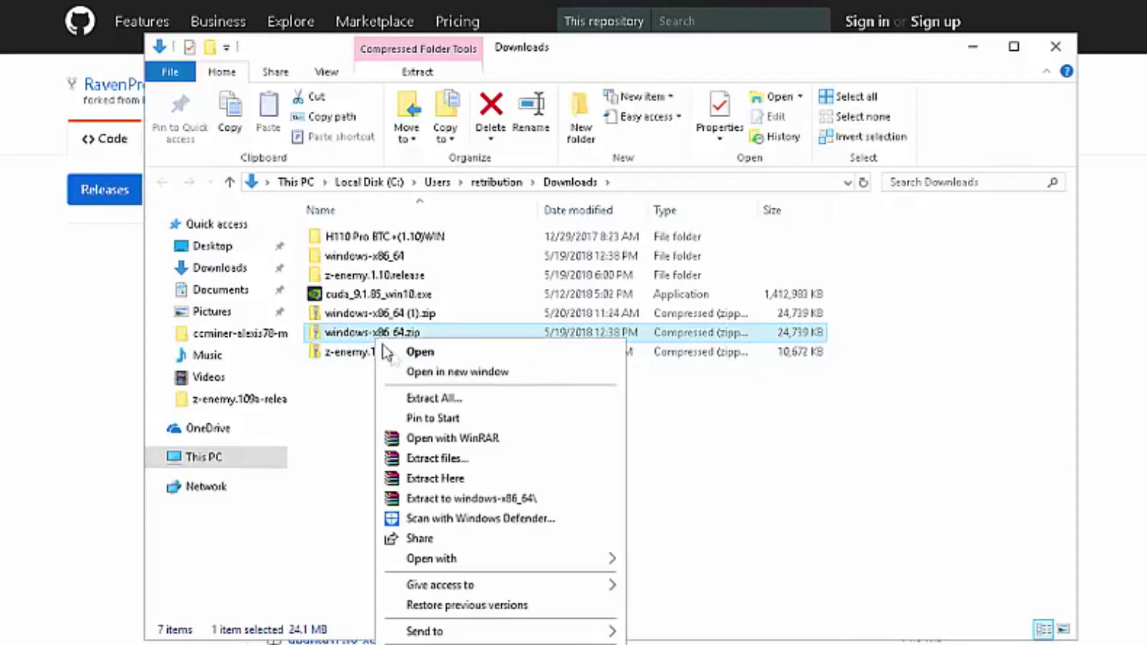
left_click(483, 402)
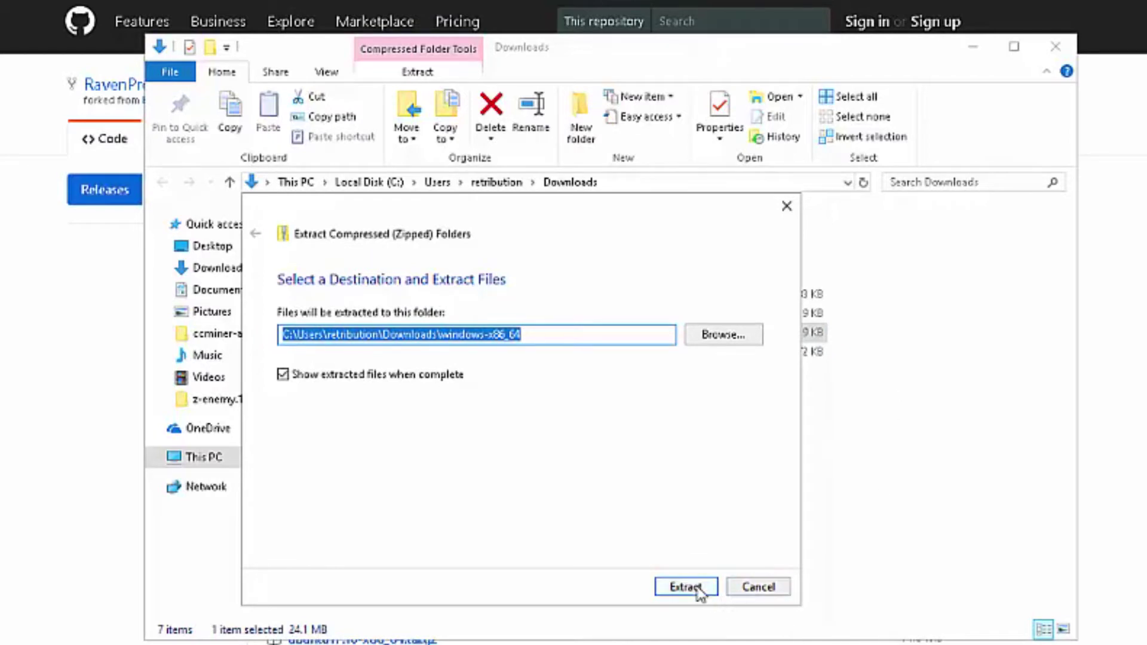
left_click(758, 592)
- Open windows-x86_64, then its windows subfolder, and launch raven-qt.exe
left_click(423, 259)
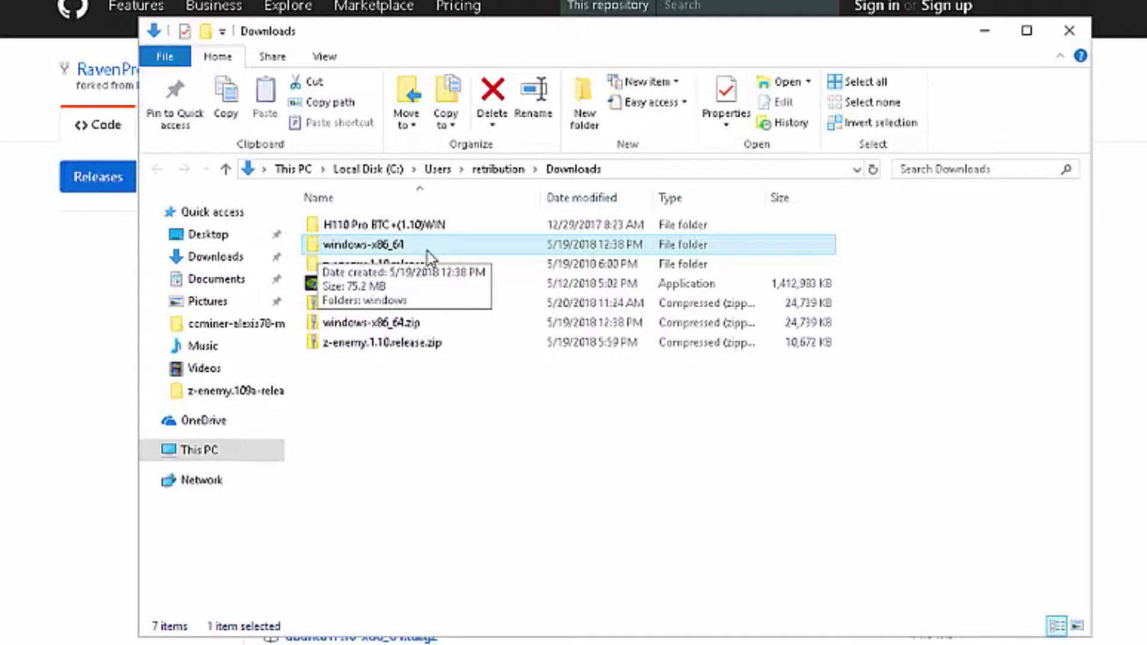
double_click(427, 253)
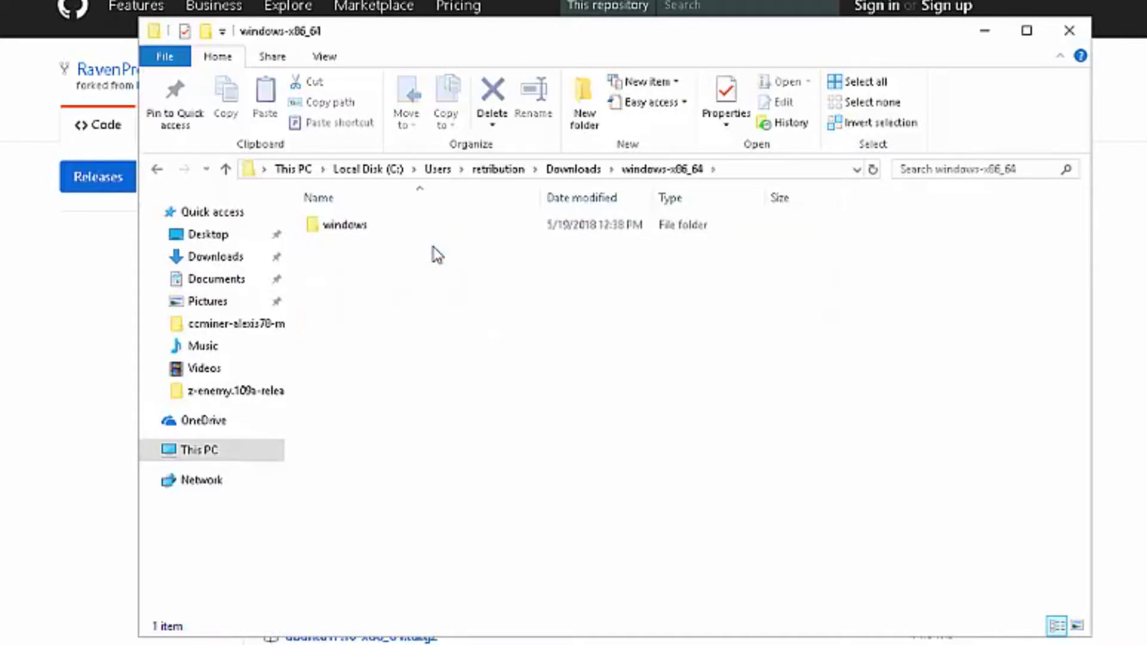
left_click(395, 231)
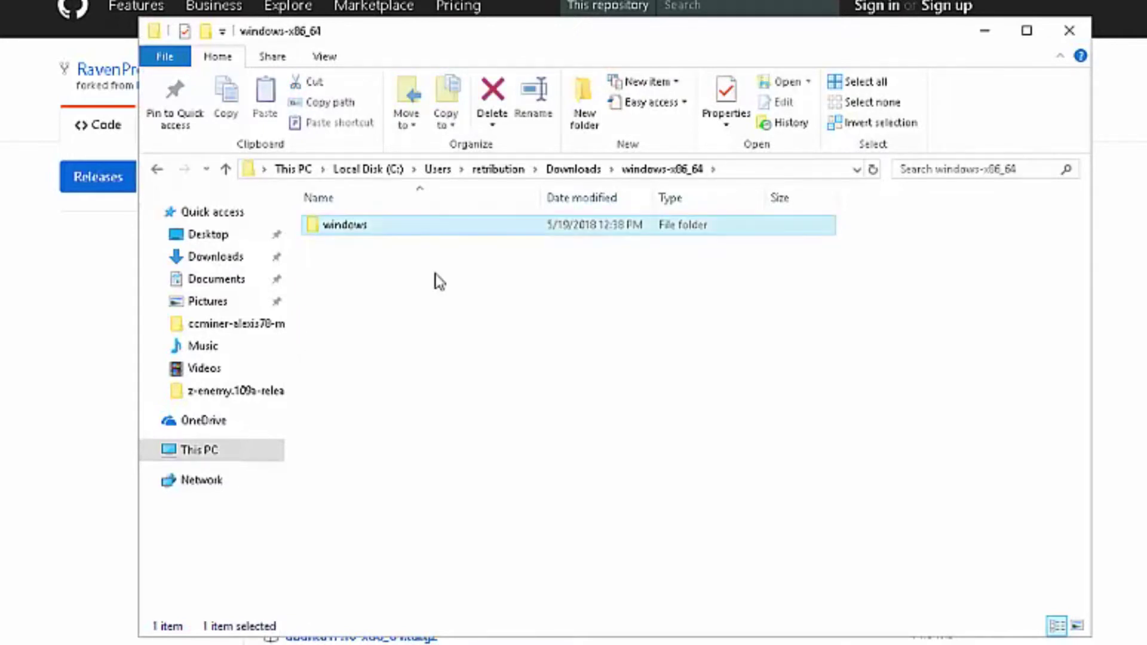
double_click(432, 232)
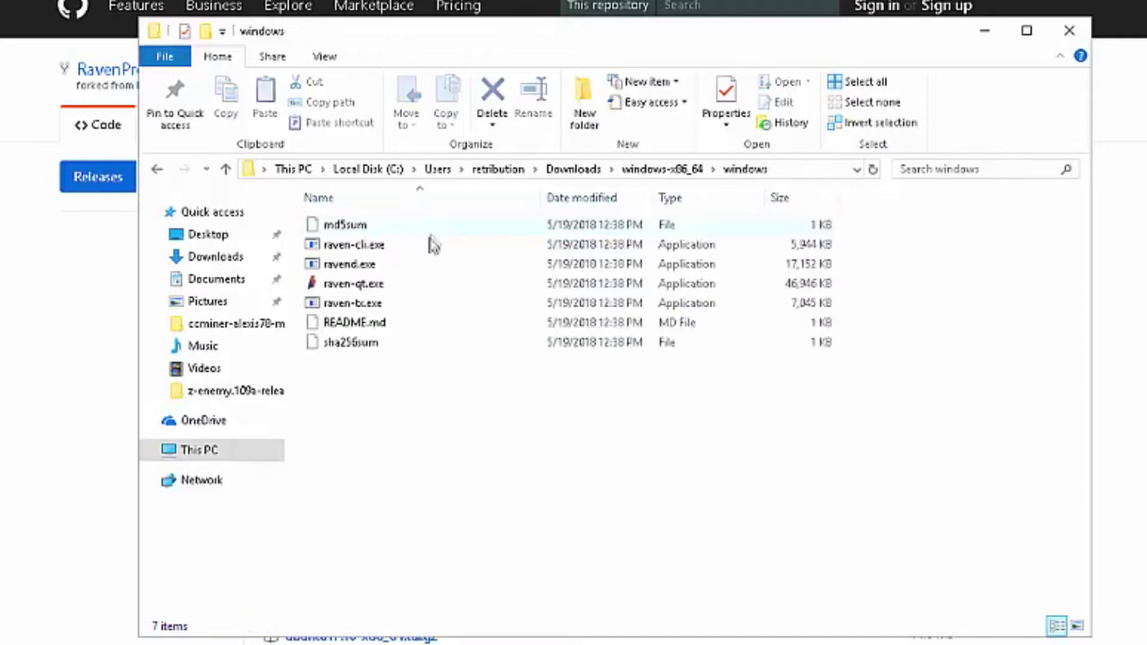
left_click(391, 290)
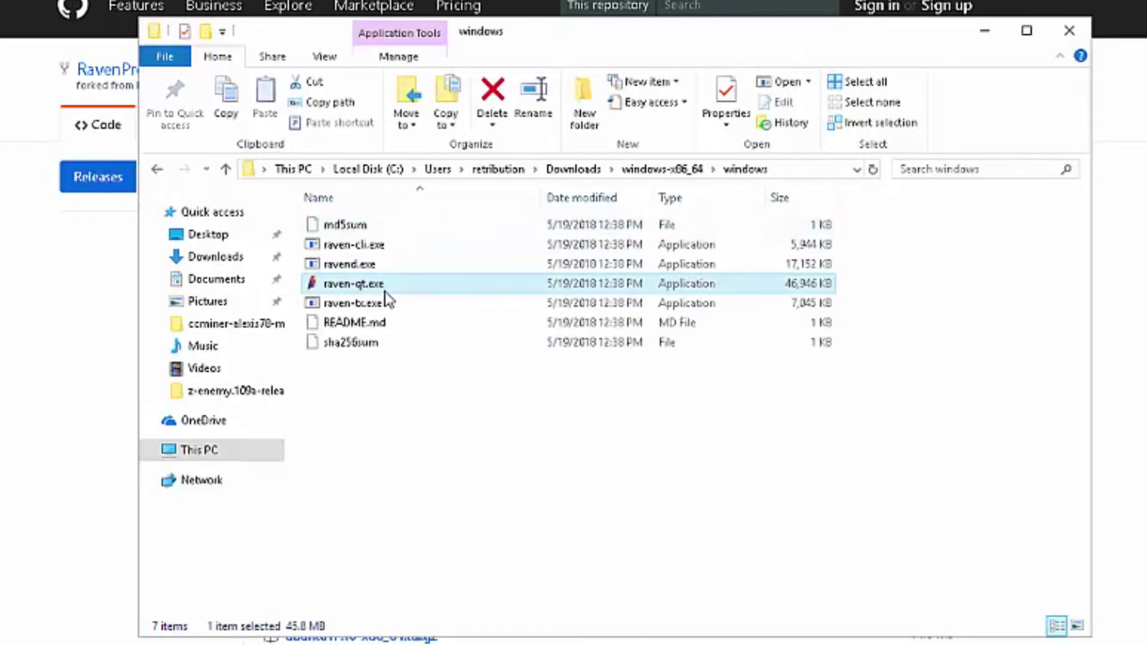
double_click(385, 291)
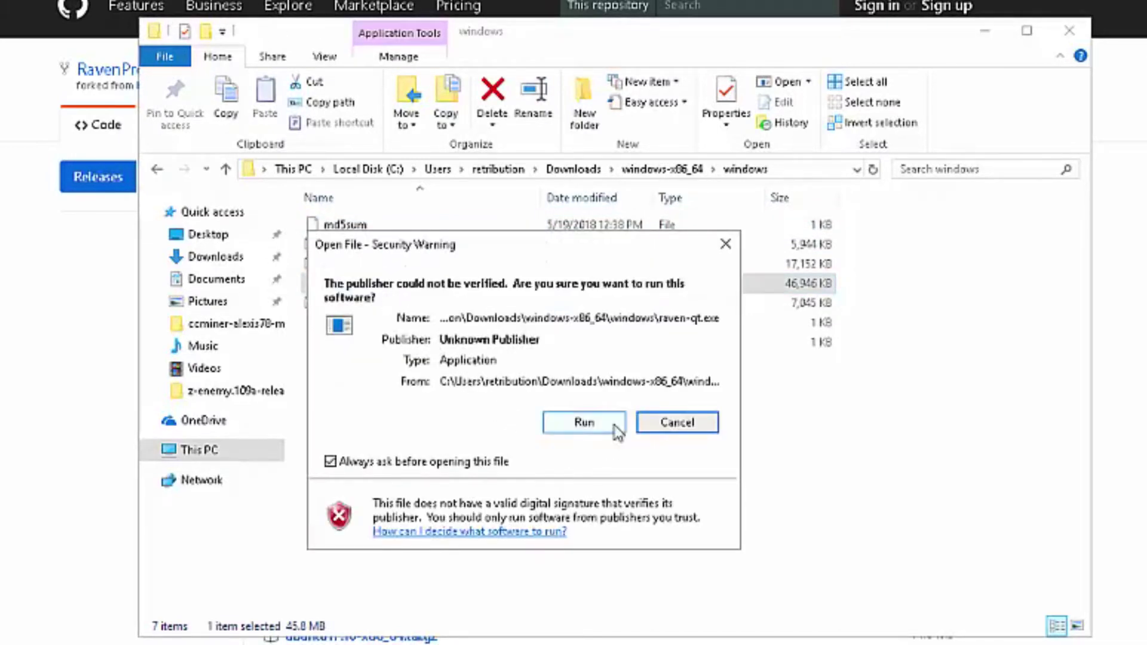
- Allow raven-qt.exe past the security warning and show the Receive payments form
left_click(585, 422)
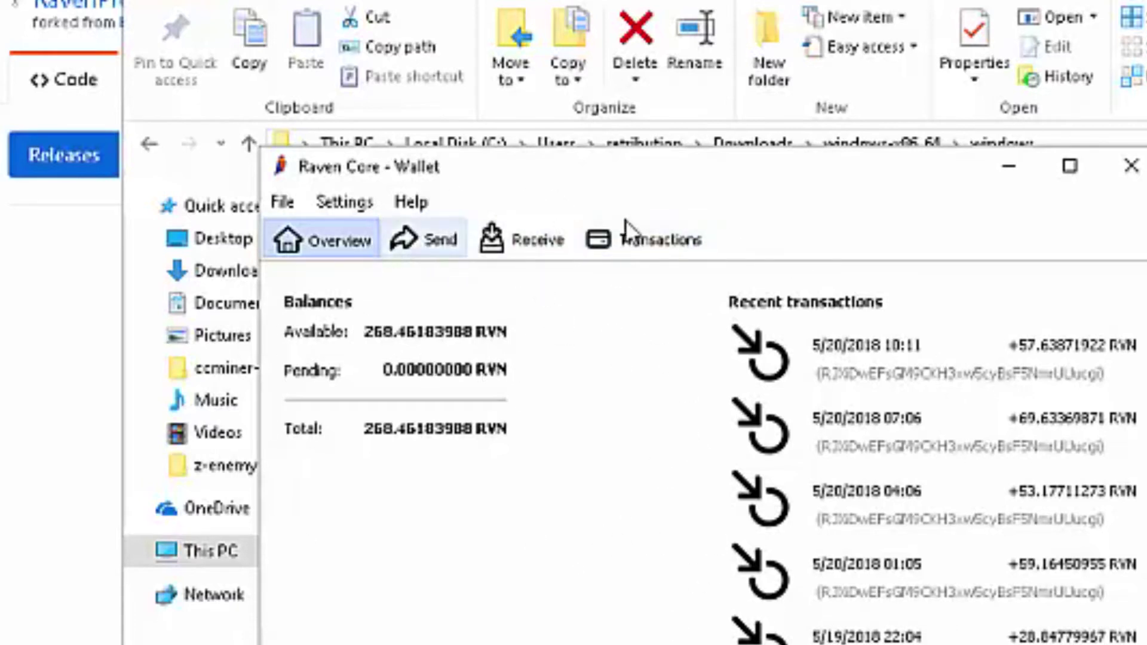
left_click(555, 238)
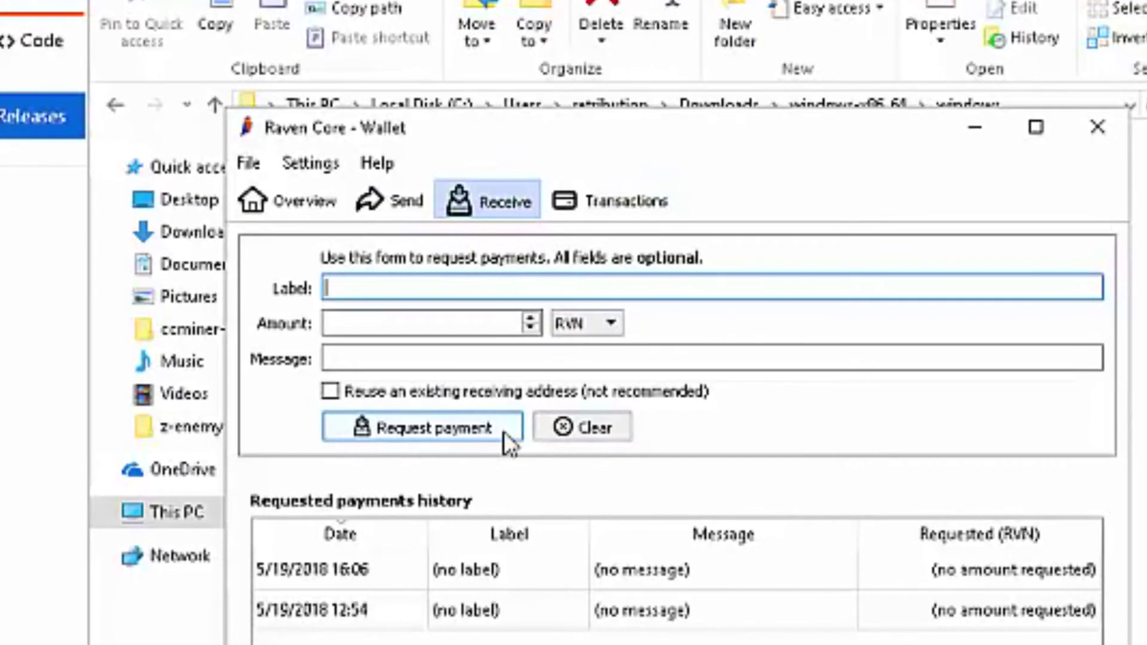
- Request a new payment address, select the address text, and close the request
left_click(503, 431)
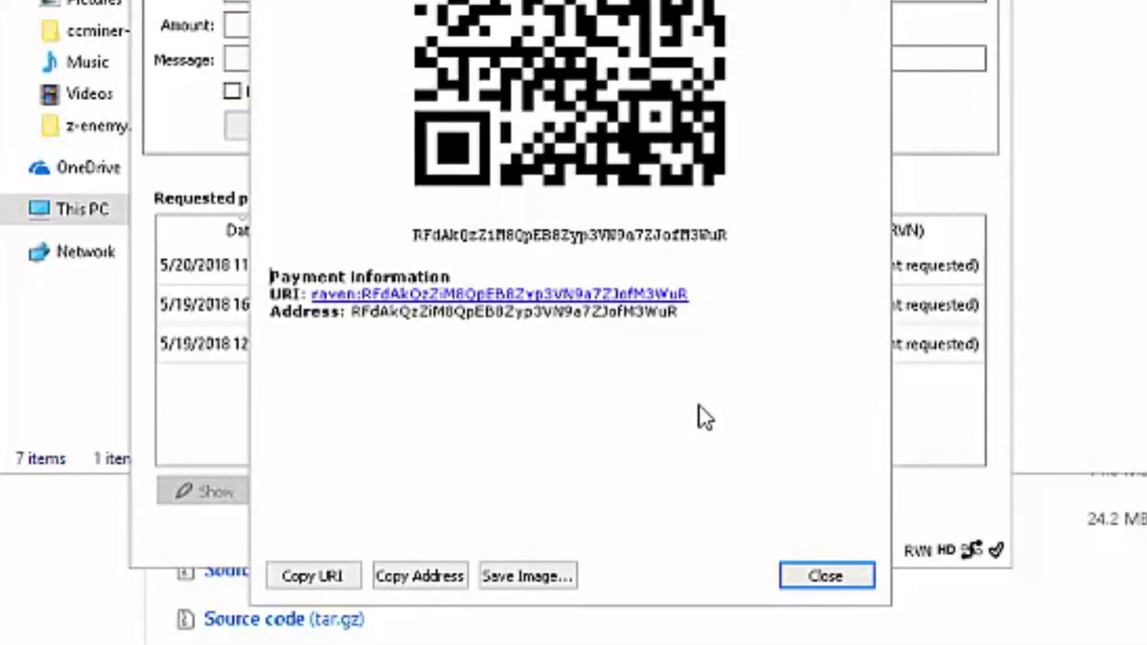
double_click(474, 313)
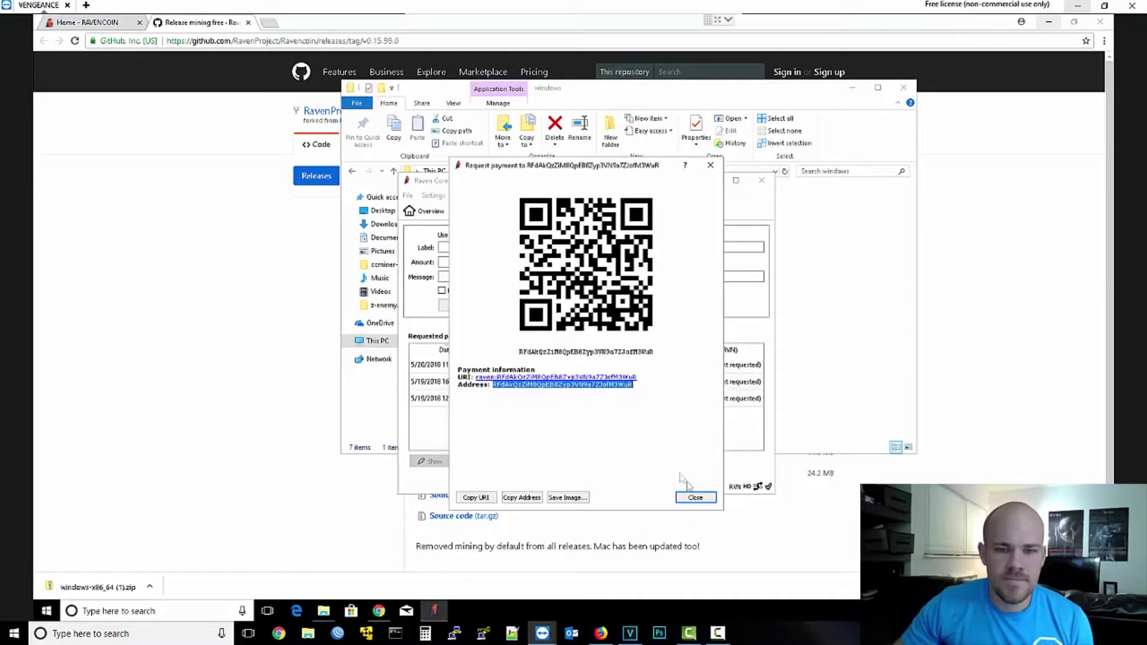
left_click(696, 497)
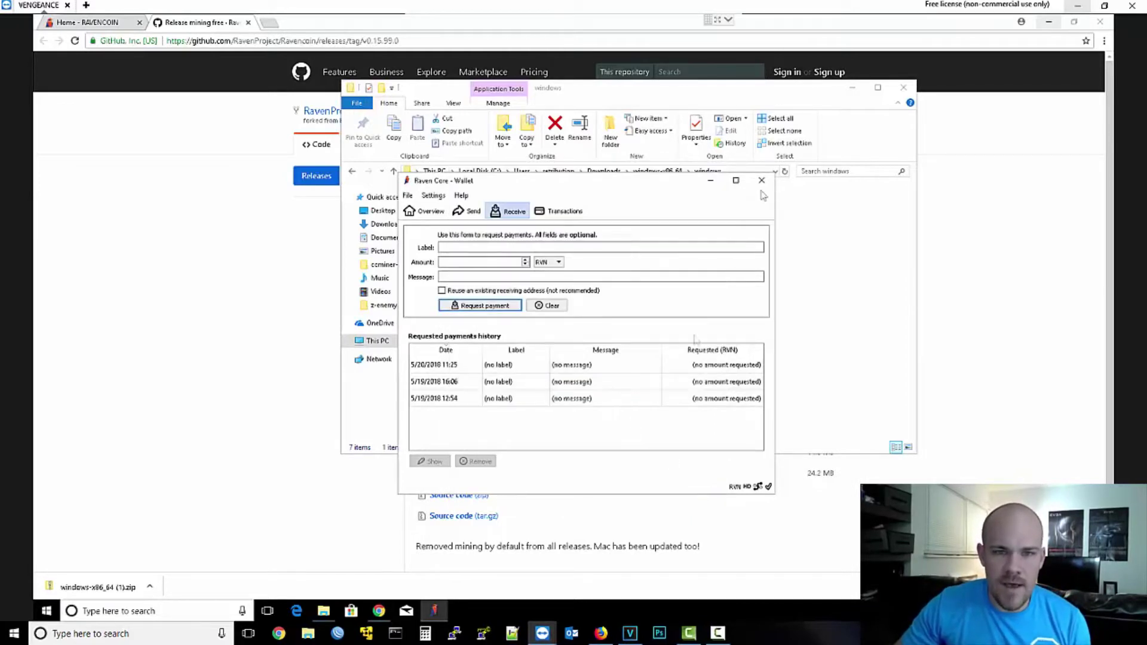
- Close the Raven Core wallet and the File Explorer window
left_click(711, 180)
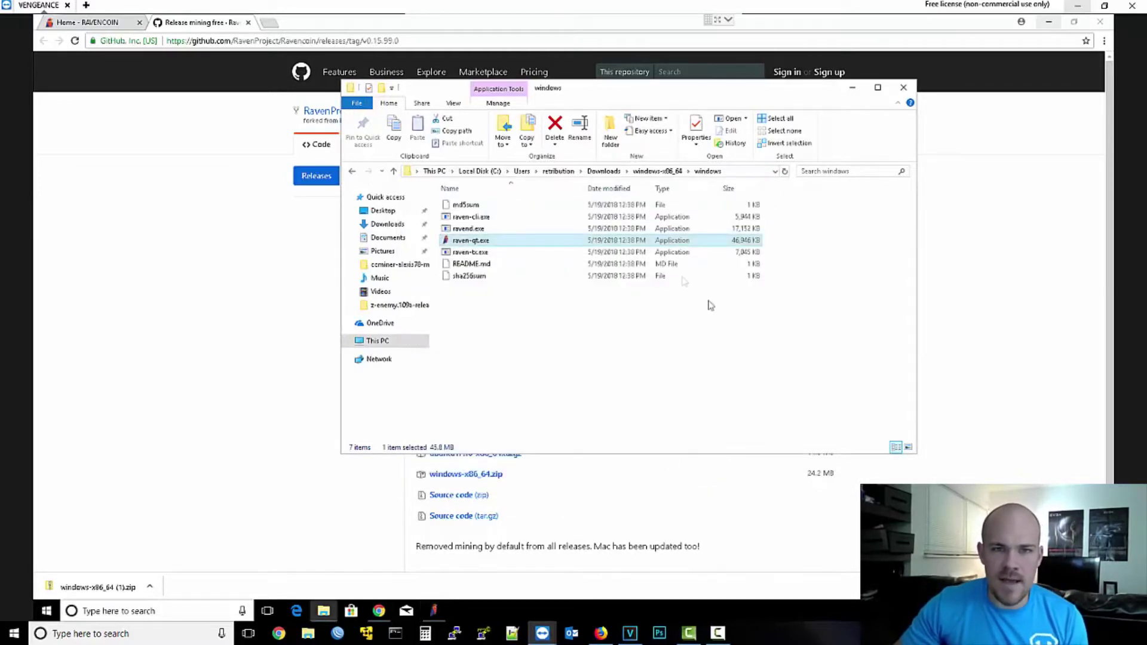
left_click(707, 330)
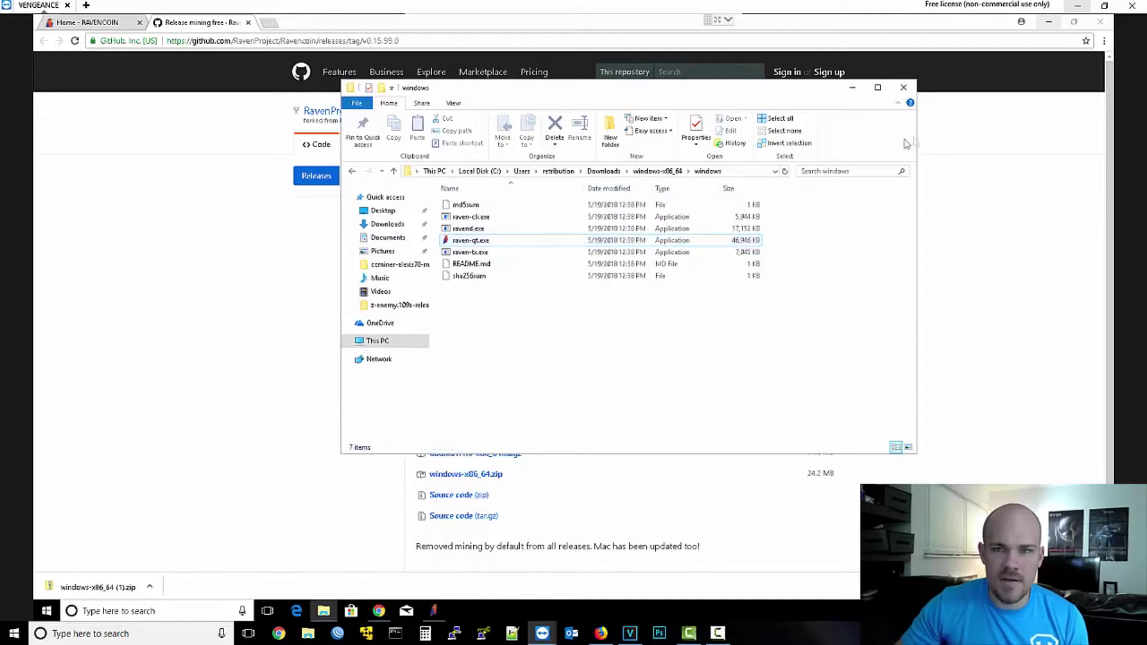
left_click(904, 89)
- Load the CUDA Toolkit 9.0 downloads page in a new tab
left_click(276, 24)
type("n")
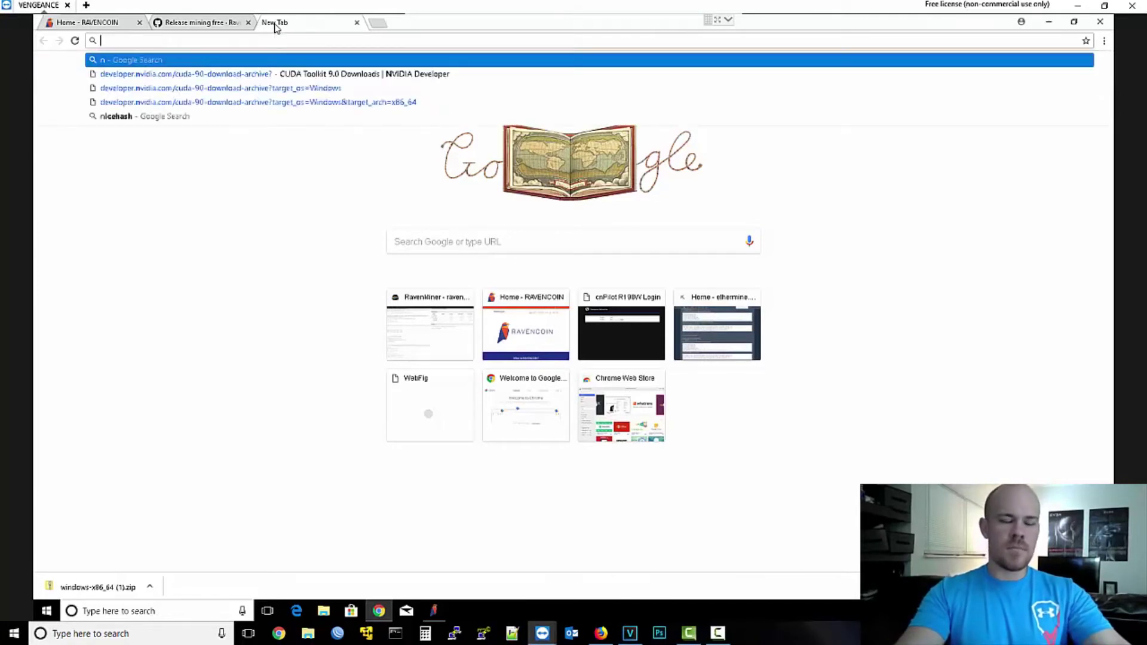
type("vi")
key("Down")
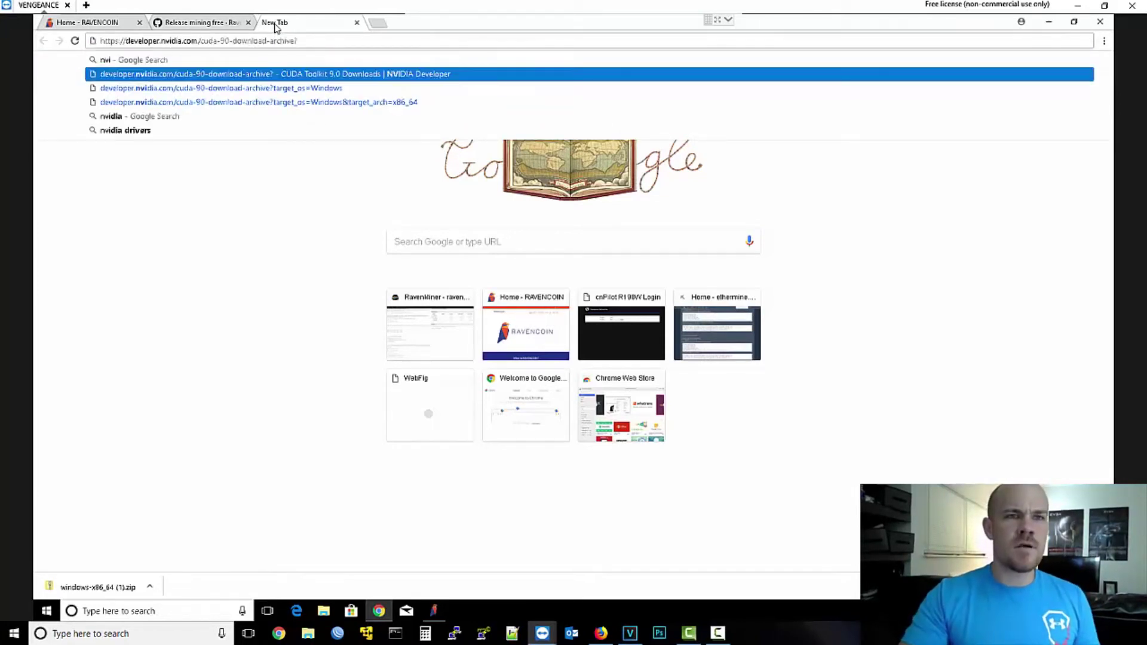
key("Return")
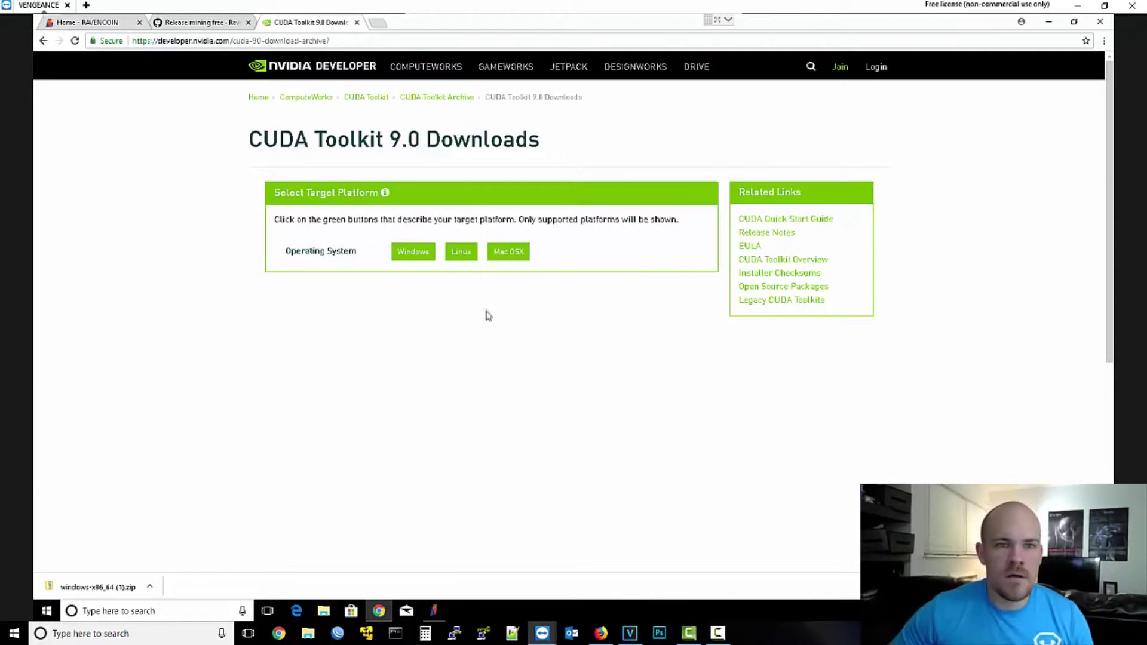
- Choose the Windows 10 local exe installer, then bring up File Explorer
left_click(429, 252)
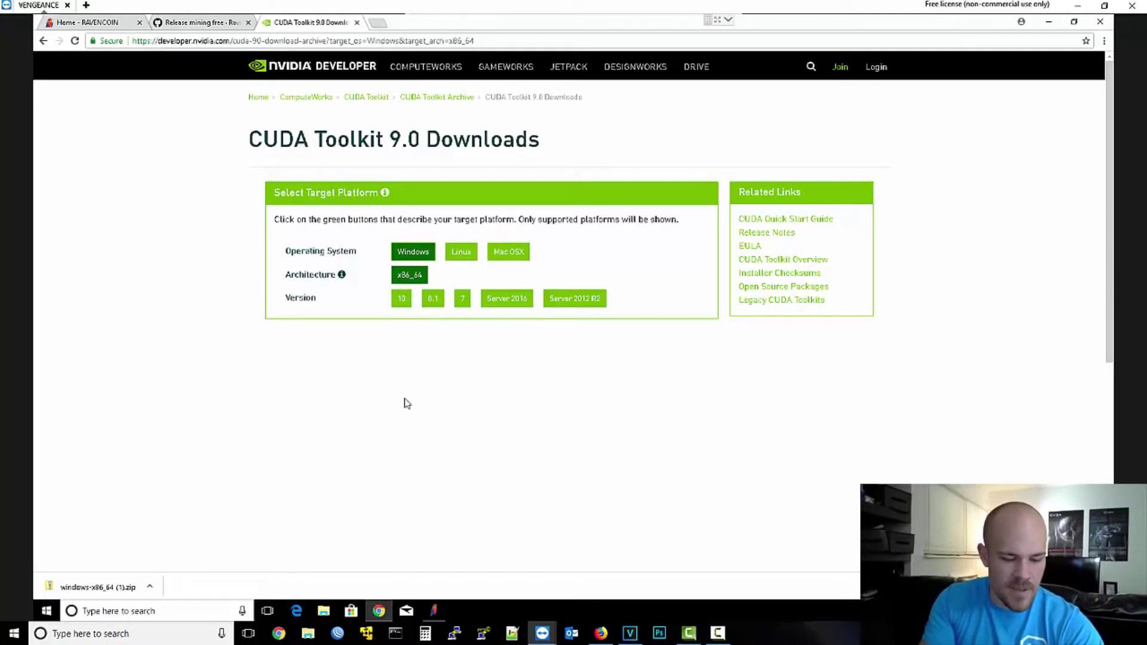
left_click(408, 307)
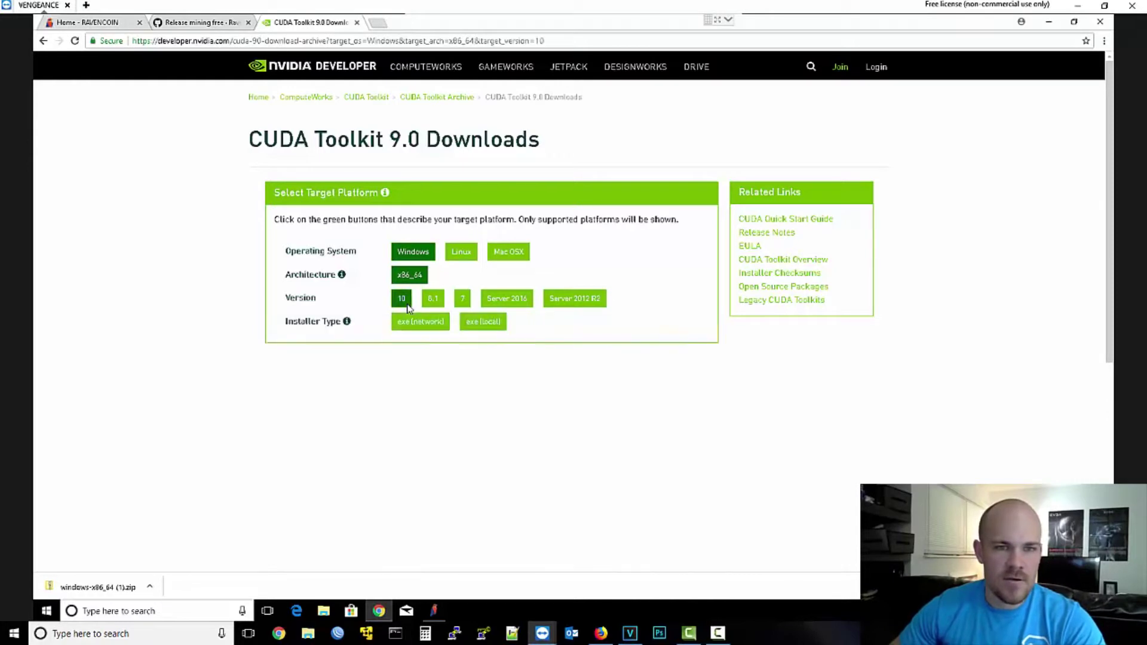
left_click(500, 327)
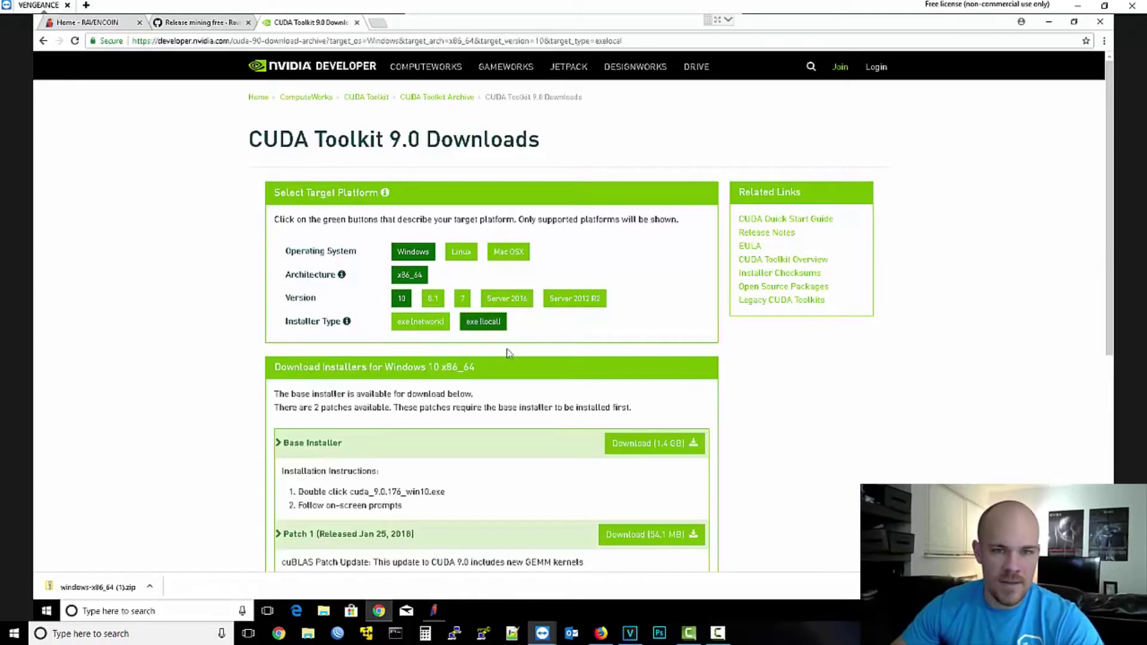
scroll(818, 471, "down", 1)
scroll(829, 479, "down", 1)
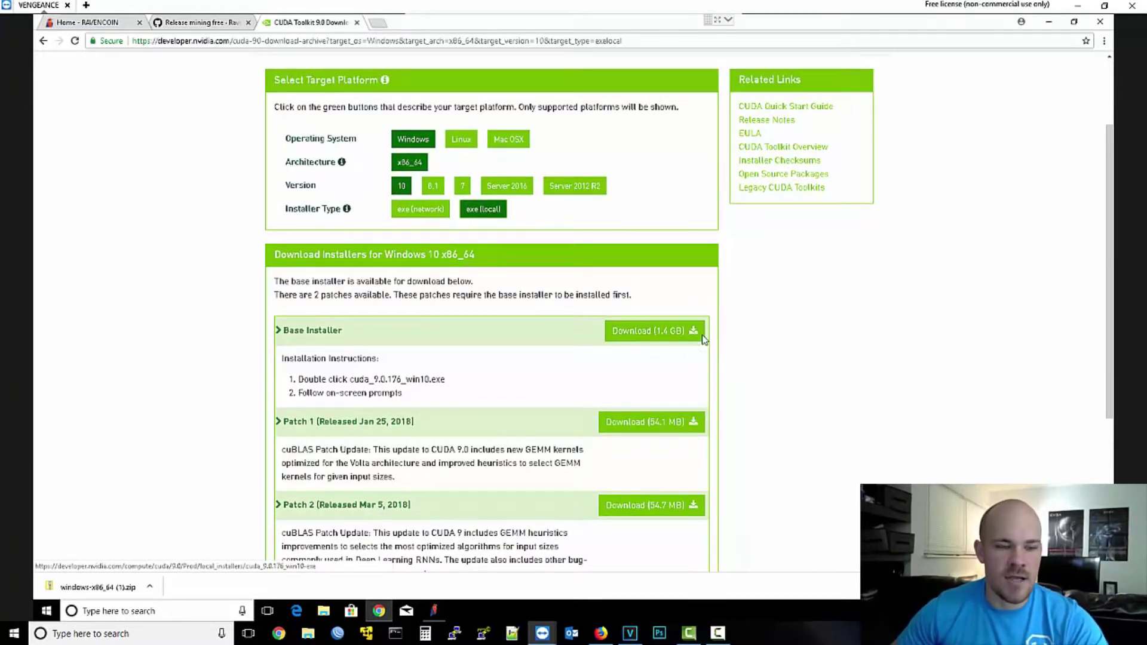
left_click(324, 611)
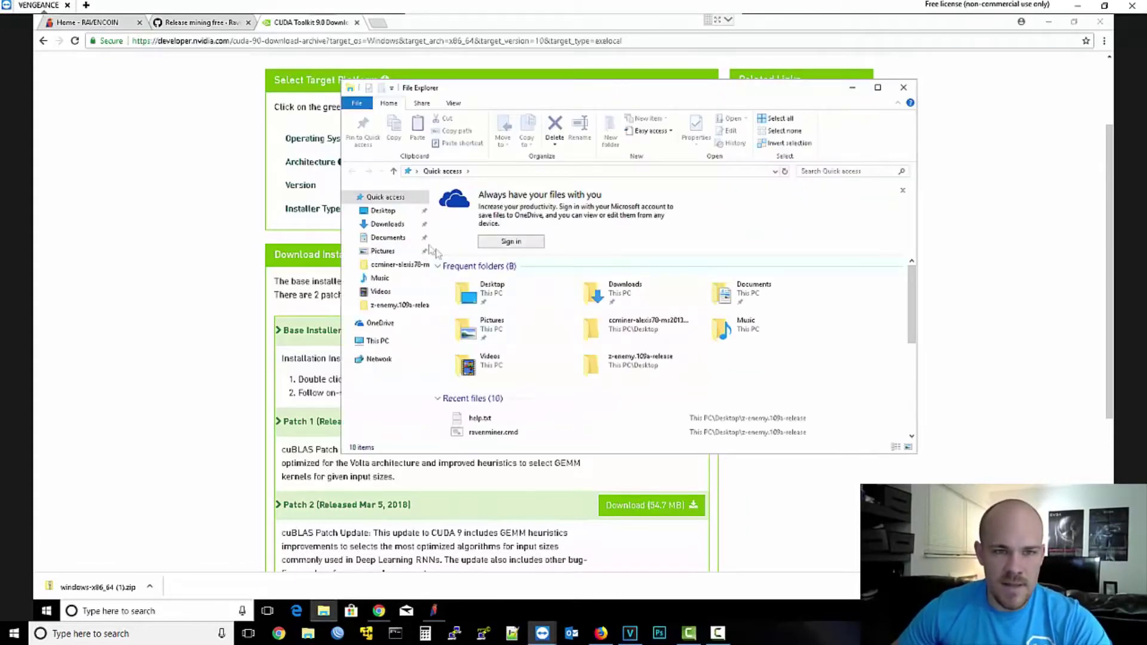
- Run cuda_9.1.85_win10.exe from Downloads and allow the NVIDIA package launcher
left_click(389, 224)
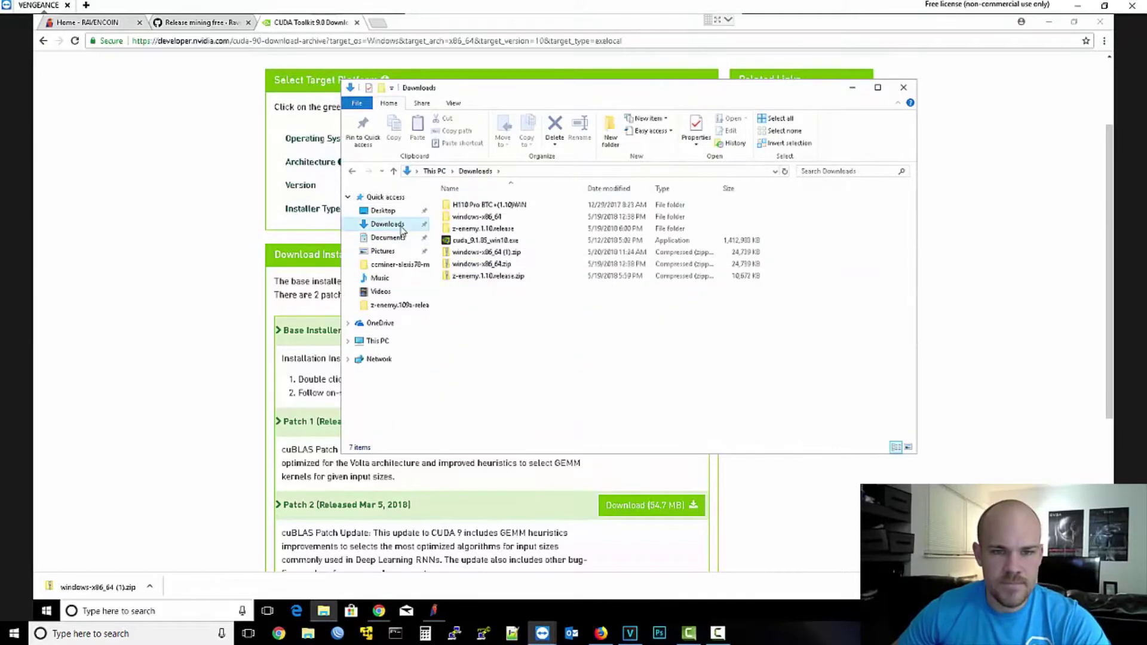
left_click(499, 242)
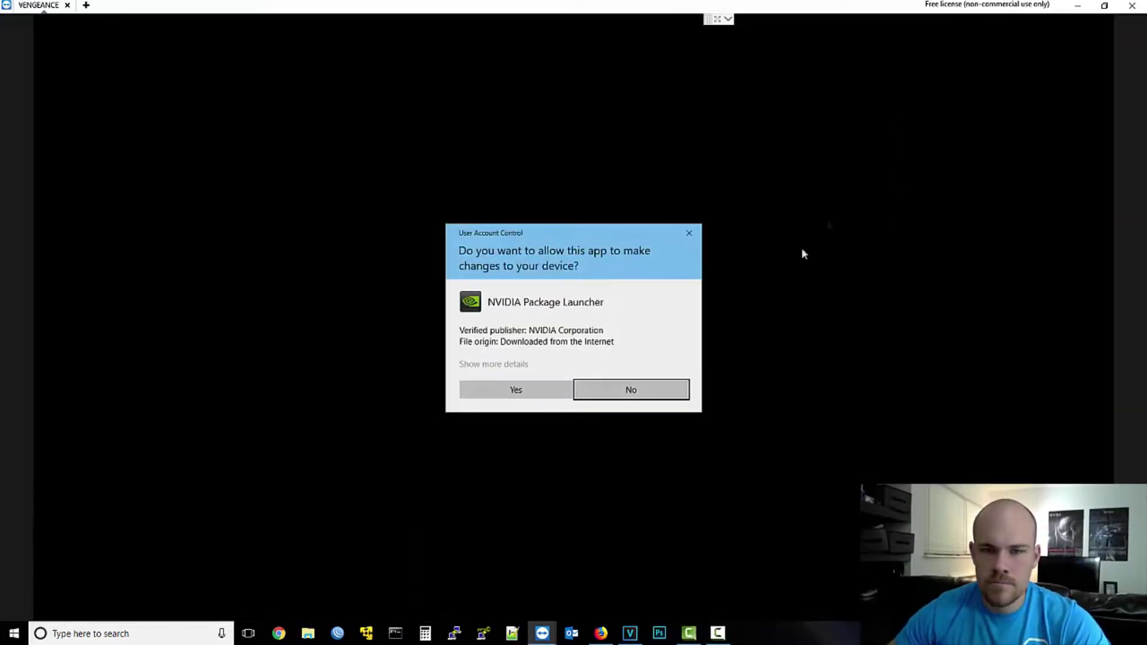
left_click(548, 389)
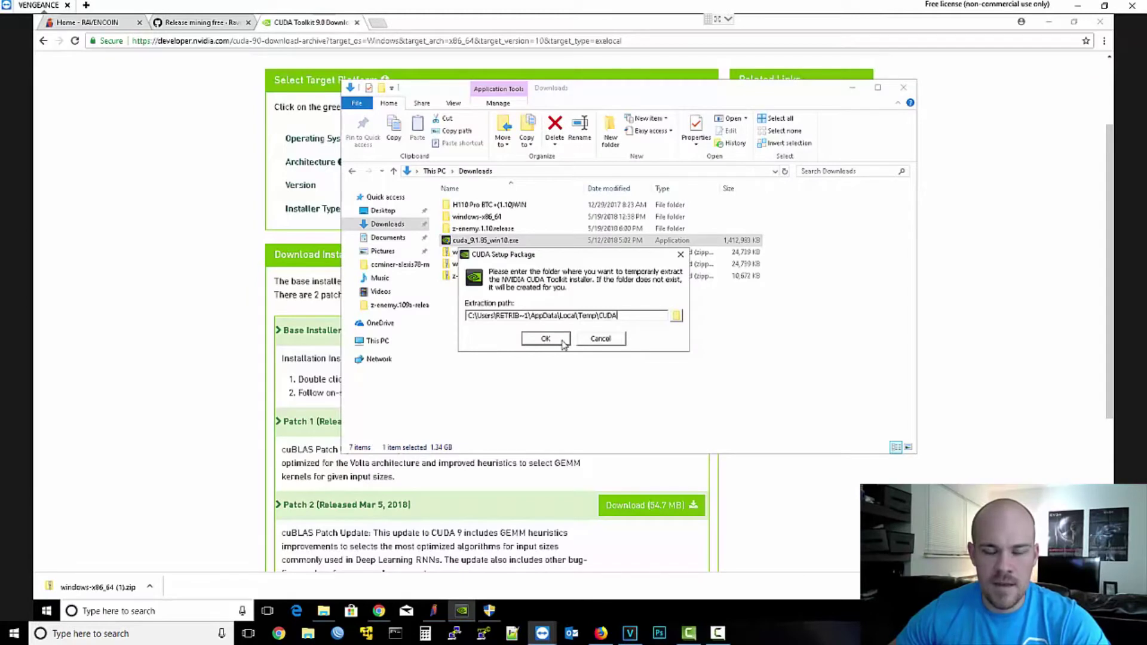
- Keep the default extraction folder and finish the CUDA 9.1 install past the Nsight summary
left_click(562, 339)
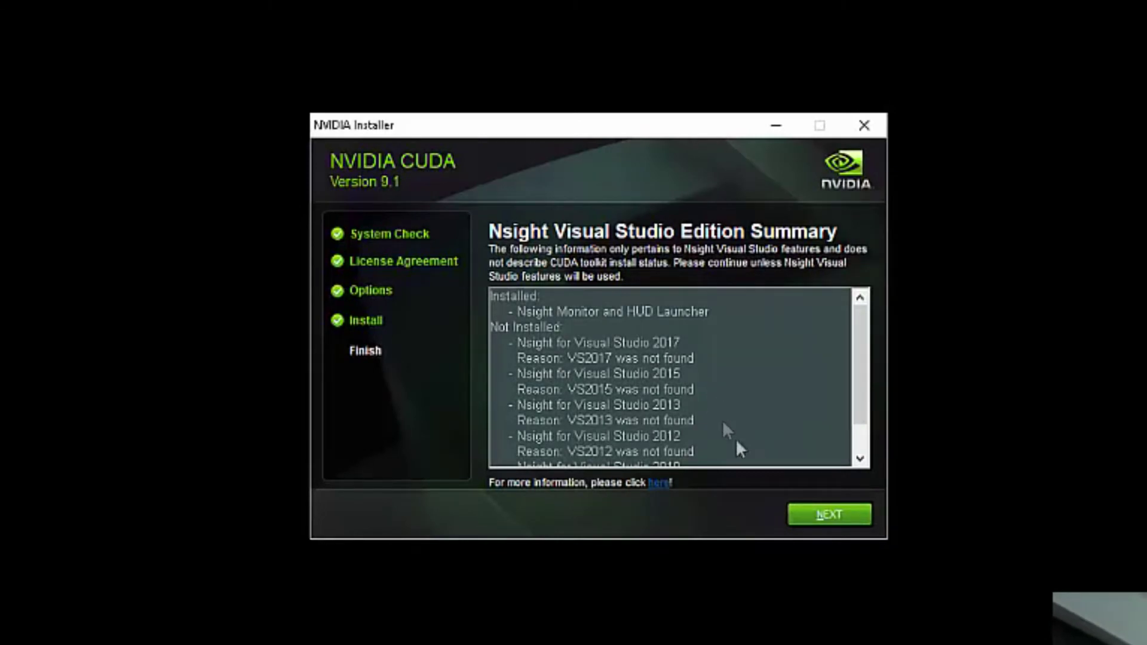
left_click(854, 509)
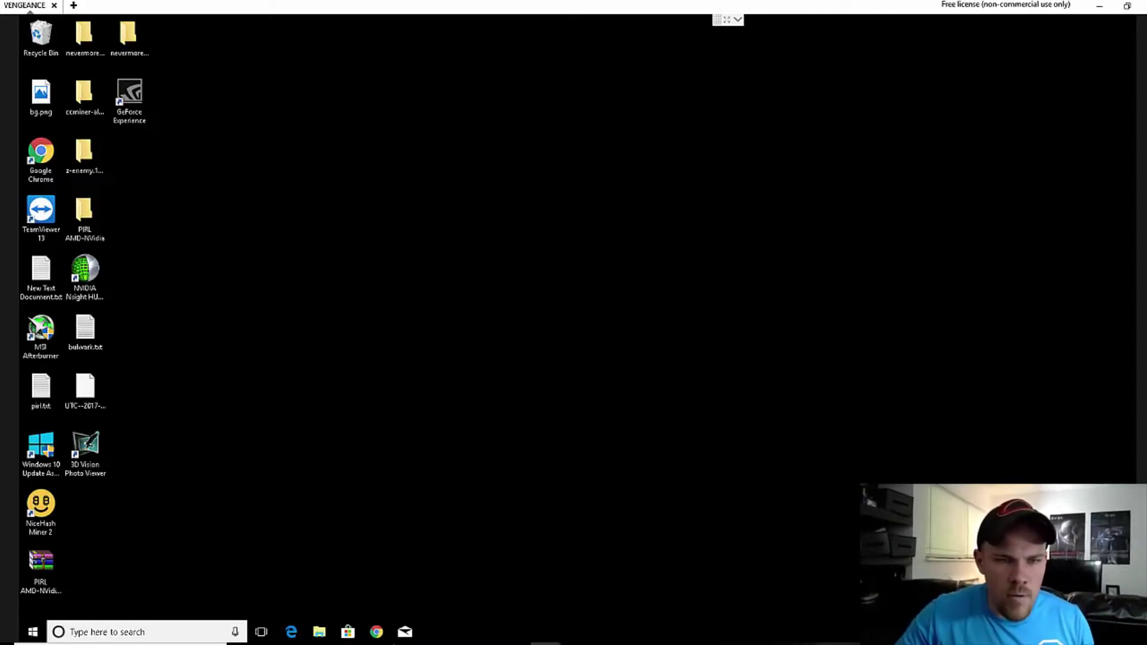
- Open the Zealot/Enemy thread from Chrome History in a new tab, then close History
left_click(377, 632)
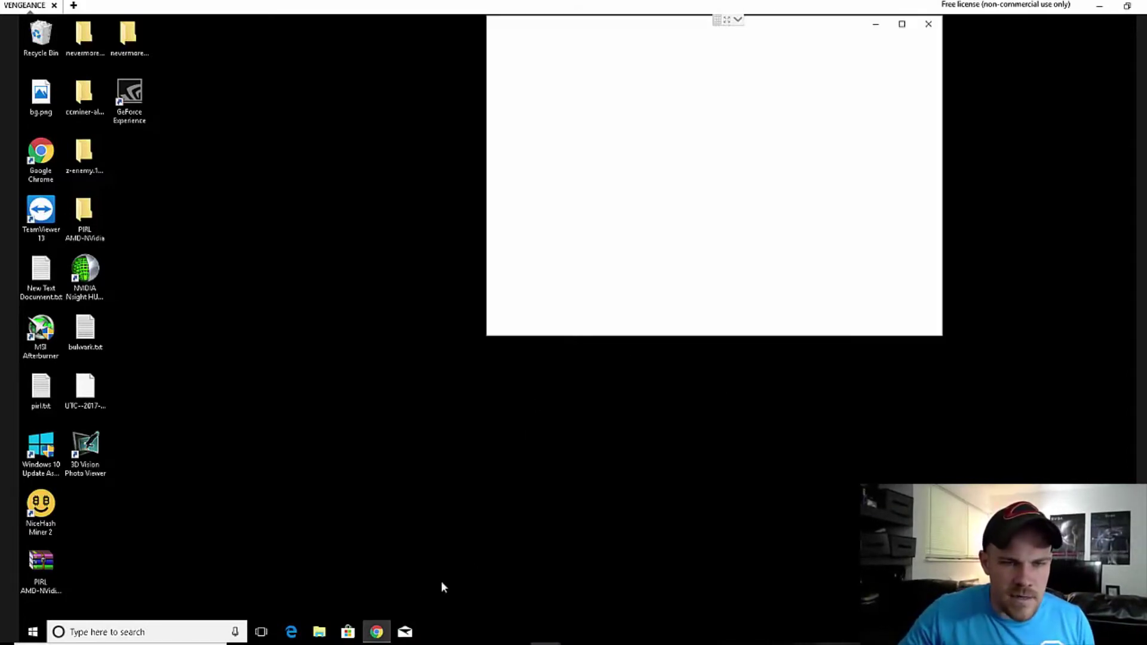
left_click(930, 55)
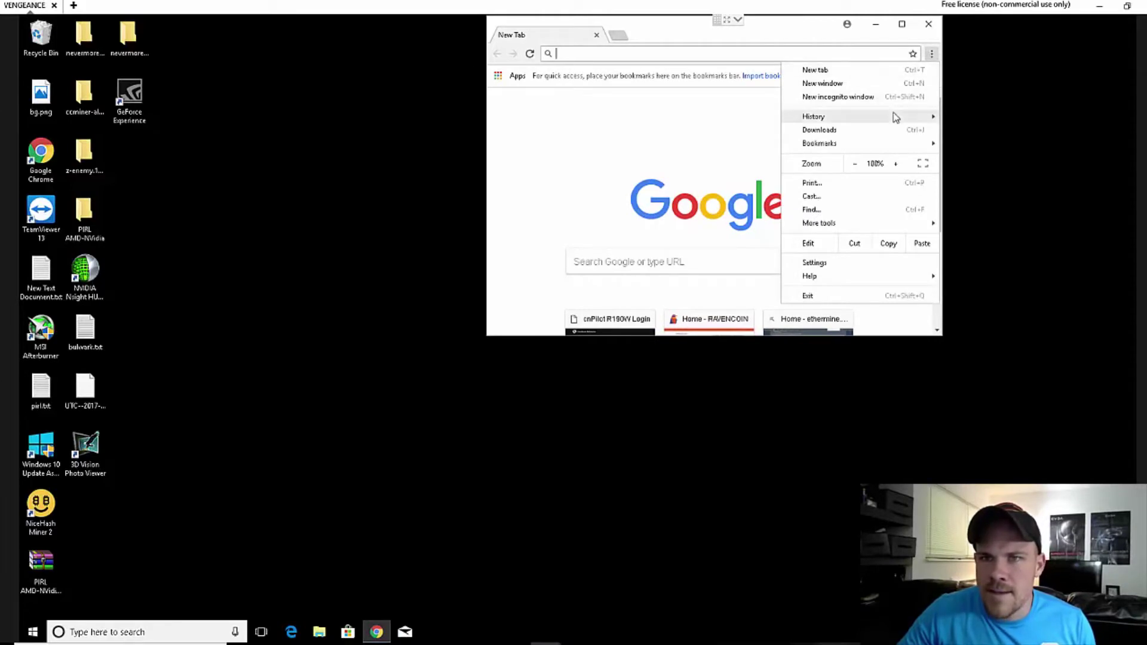
mouse_move(814, 116)
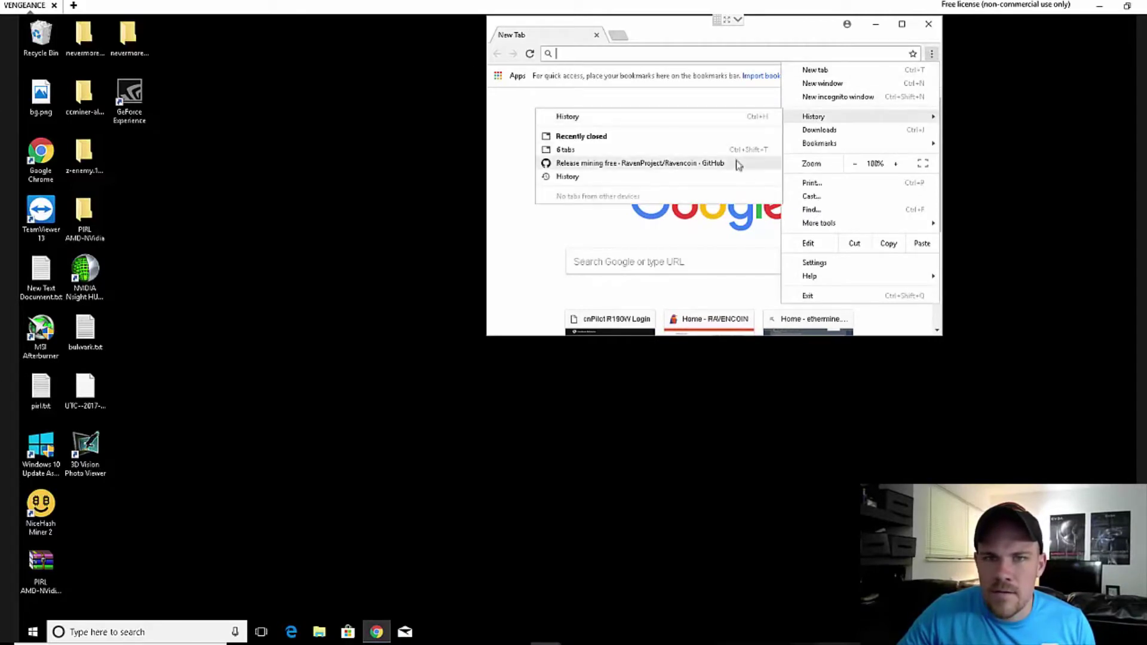
left_click(688, 122)
scroll(746, 229, "down", 1)
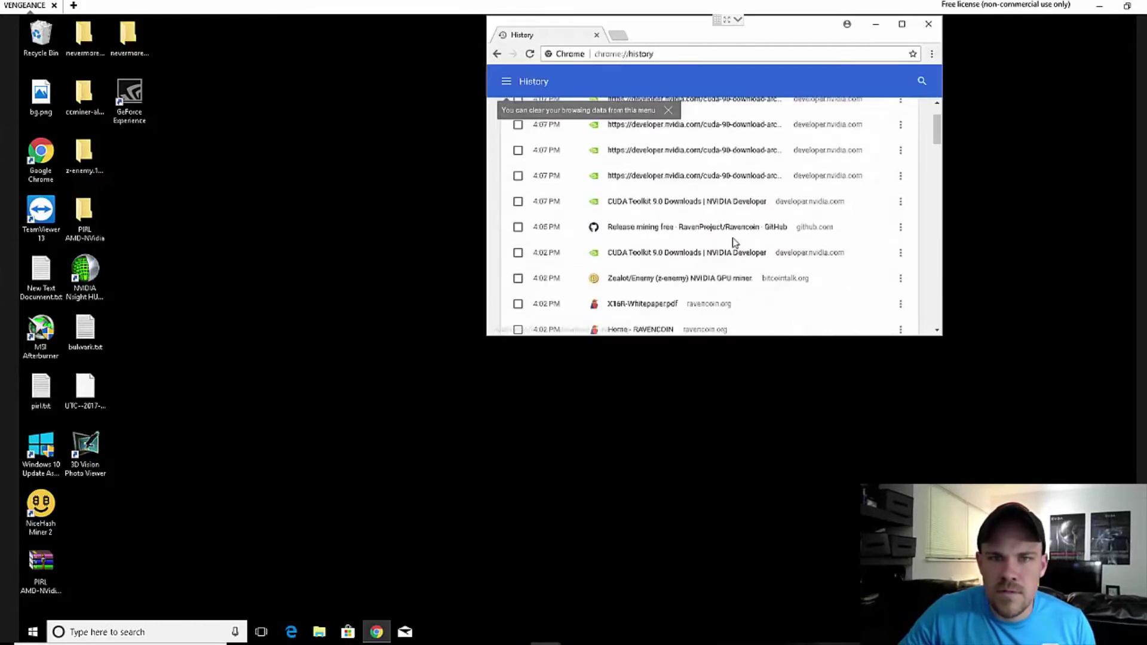
middle_click(690, 279)
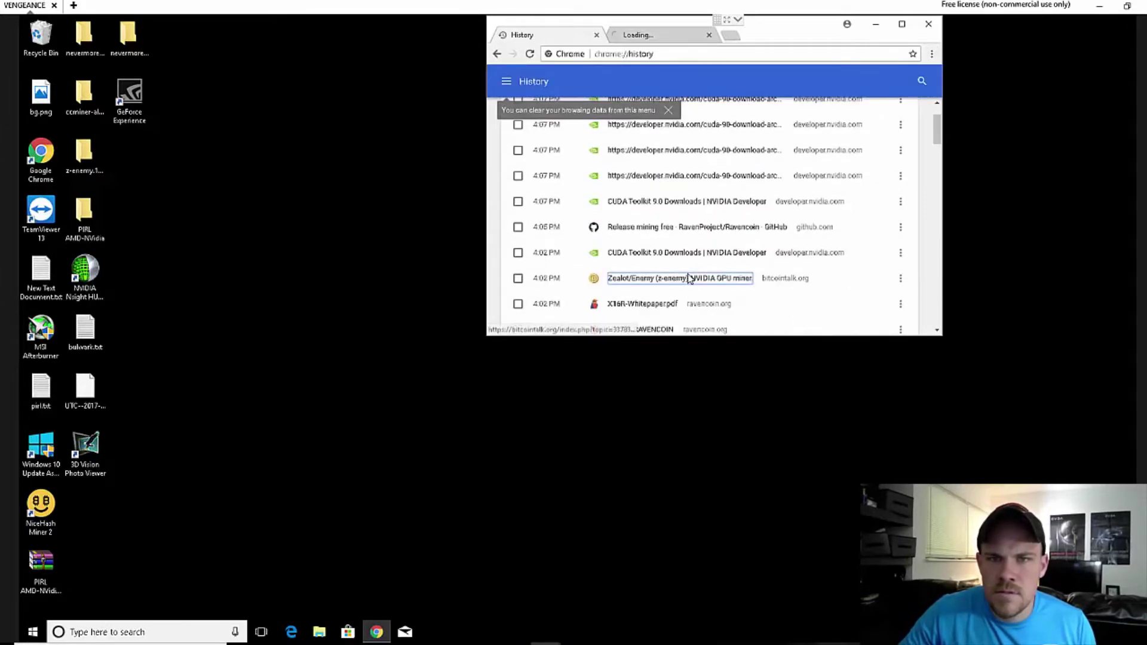
scroll(677, 231, "down", 1)
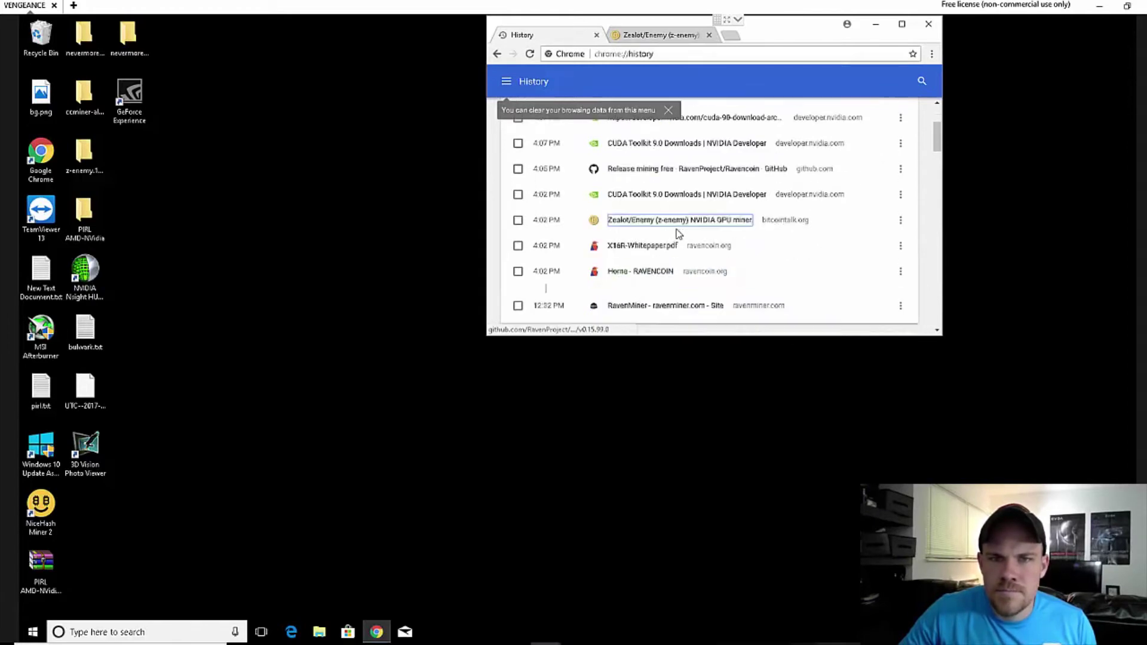
scroll(678, 232, "down", 1)
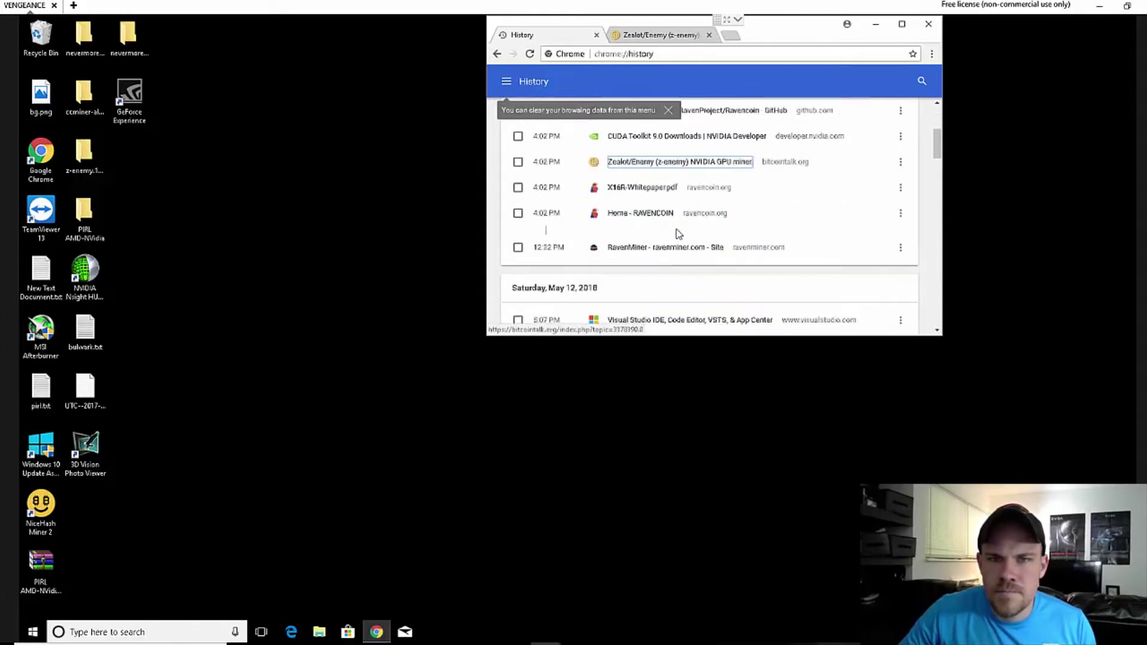
left_click(596, 35)
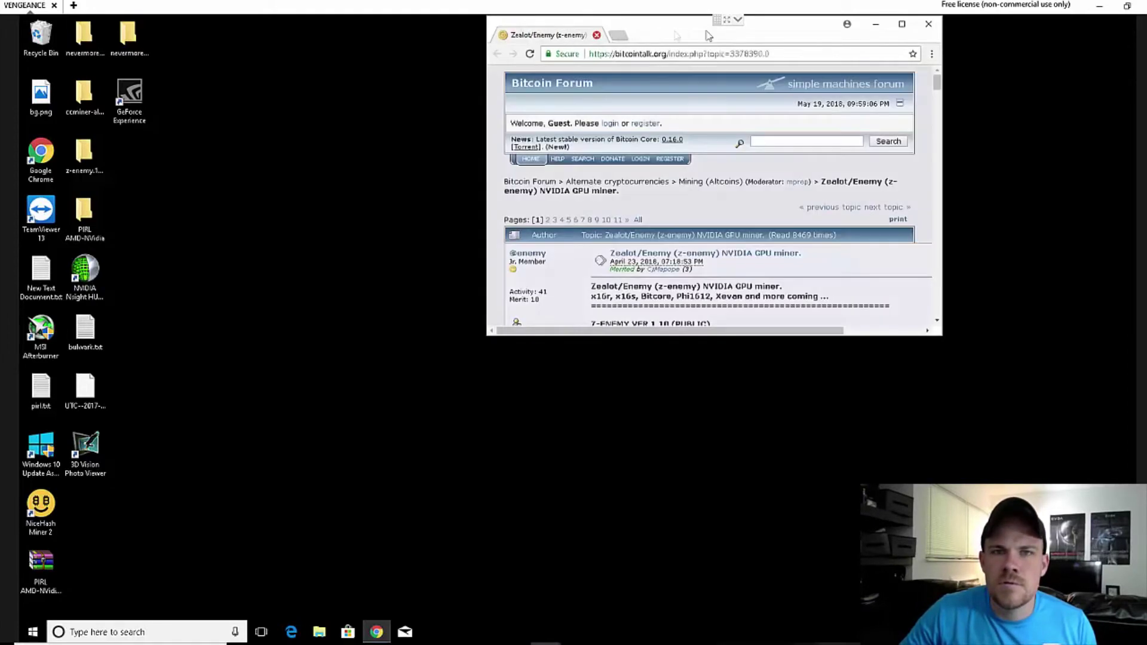
- Maximize Chrome and follow the first post's Windows (Cuda 9.1) mega.nz link
left_click(901, 23)
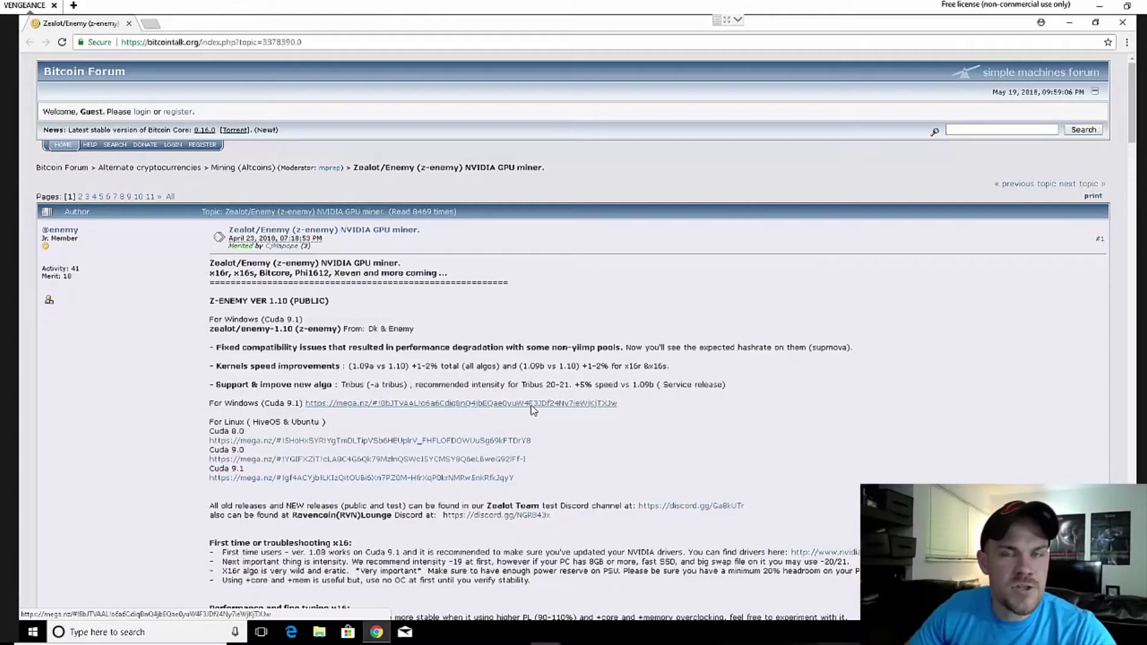
left_click(268, 41)
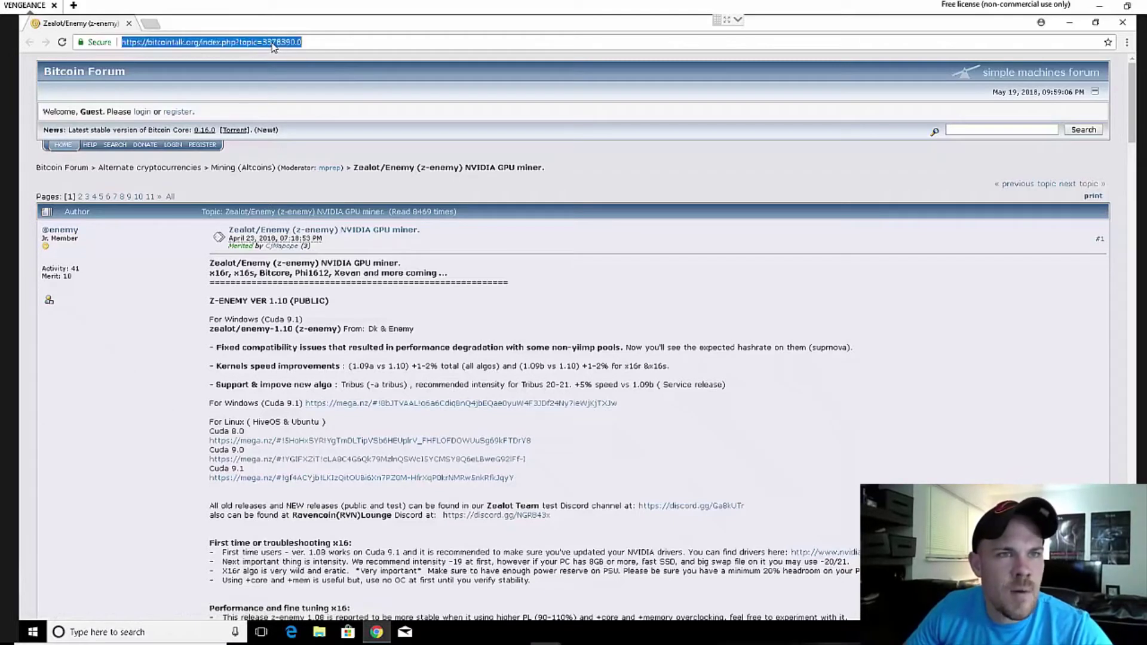
left_click(458, 290)
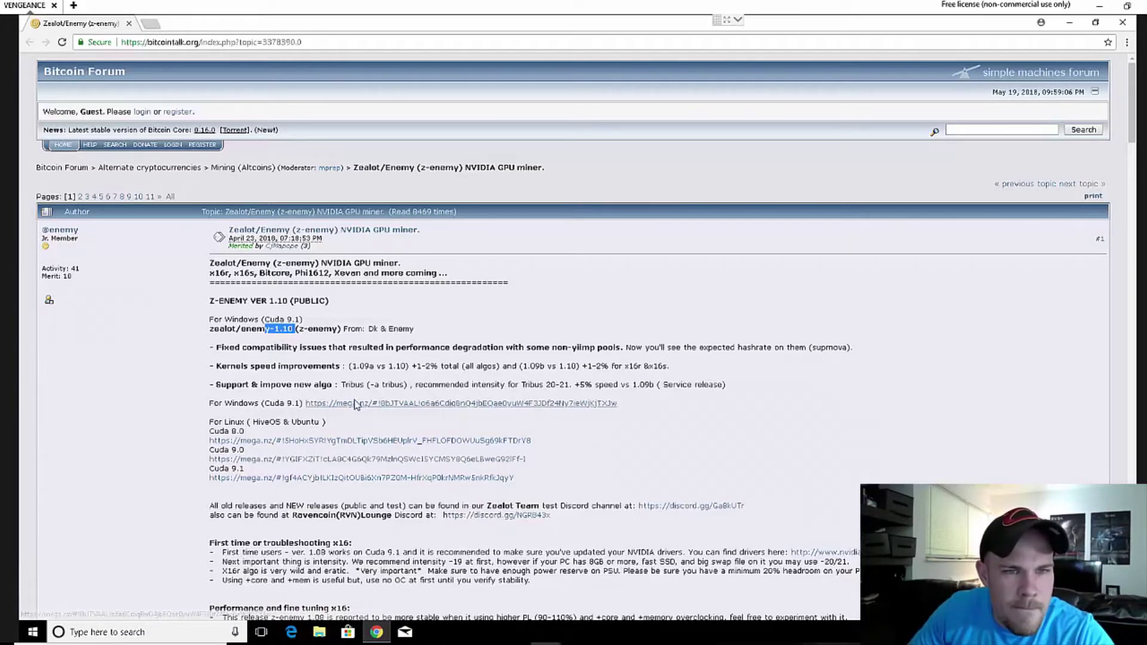
left_click(371, 404)
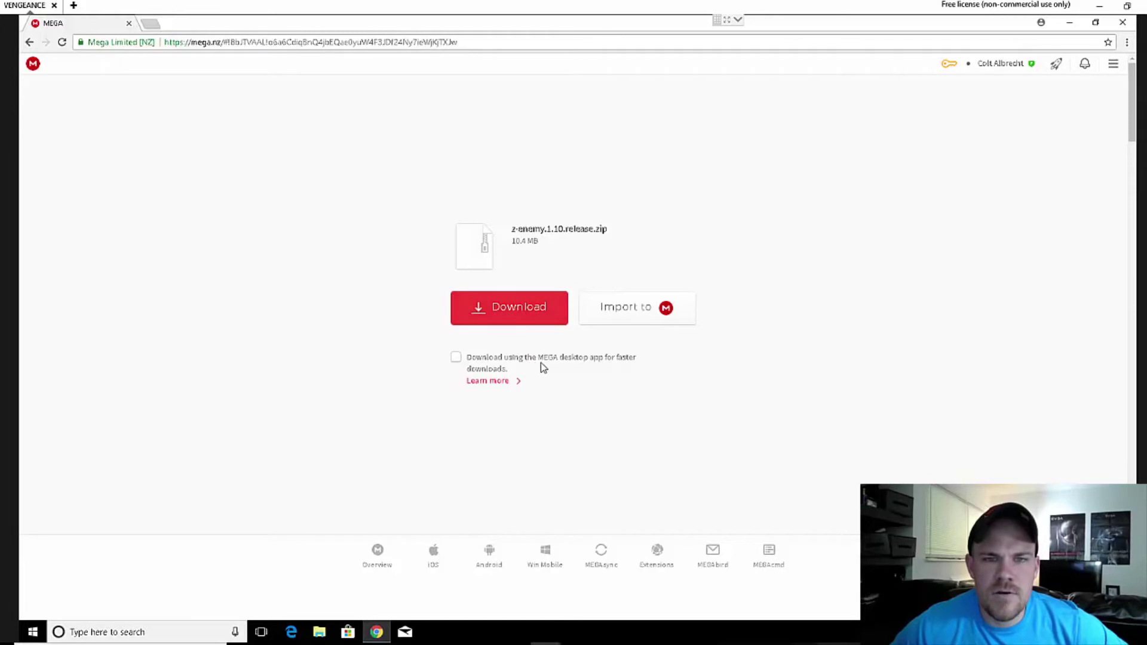
- Download z-enemy.1.10.release.zip from MEGA and show it in the Downloads folder
left_click(504, 306)
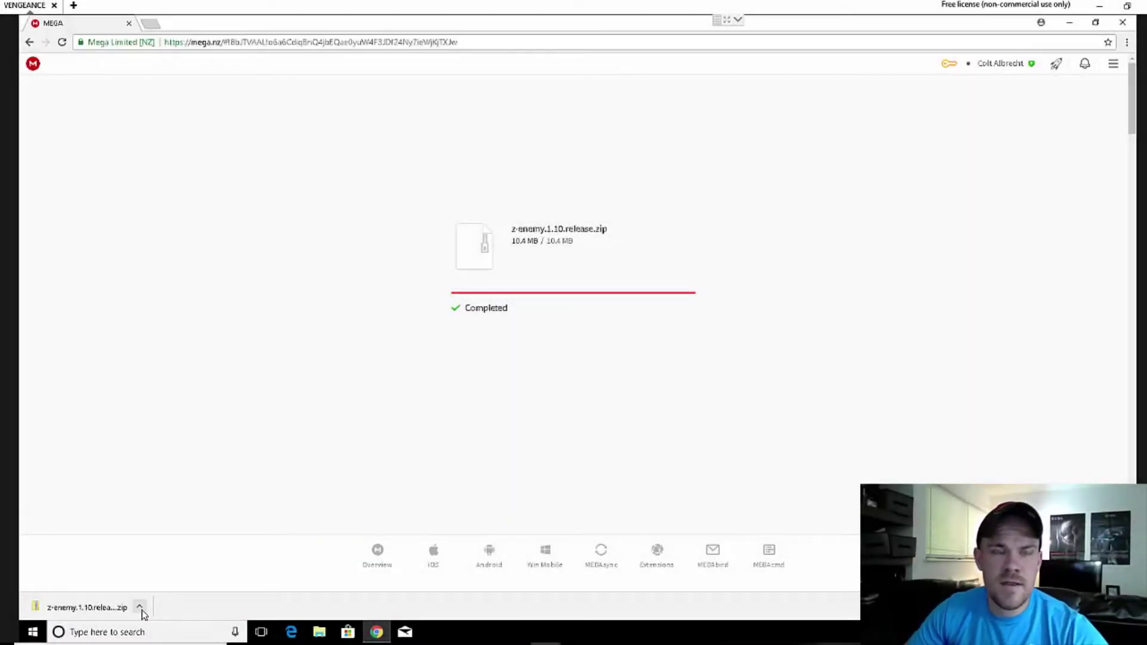
left_click(142, 610)
left_click(162, 570)
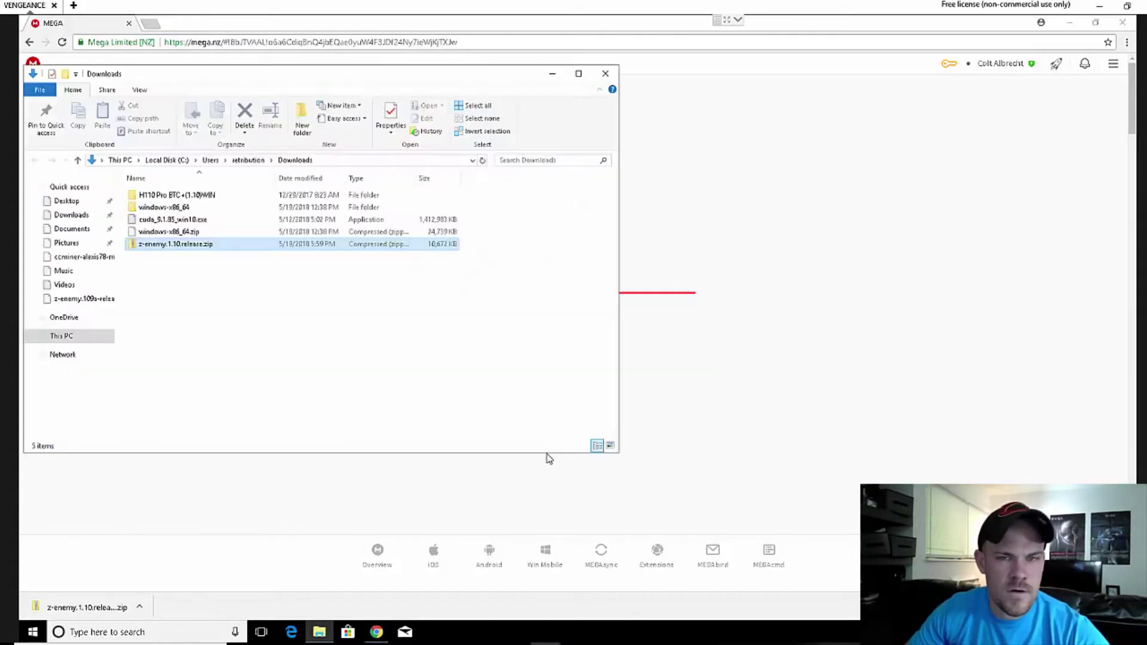
- Extract z-enemy.1.10.release.zip into its own folder, open it, and move Explorer aside
right_click(199, 250)
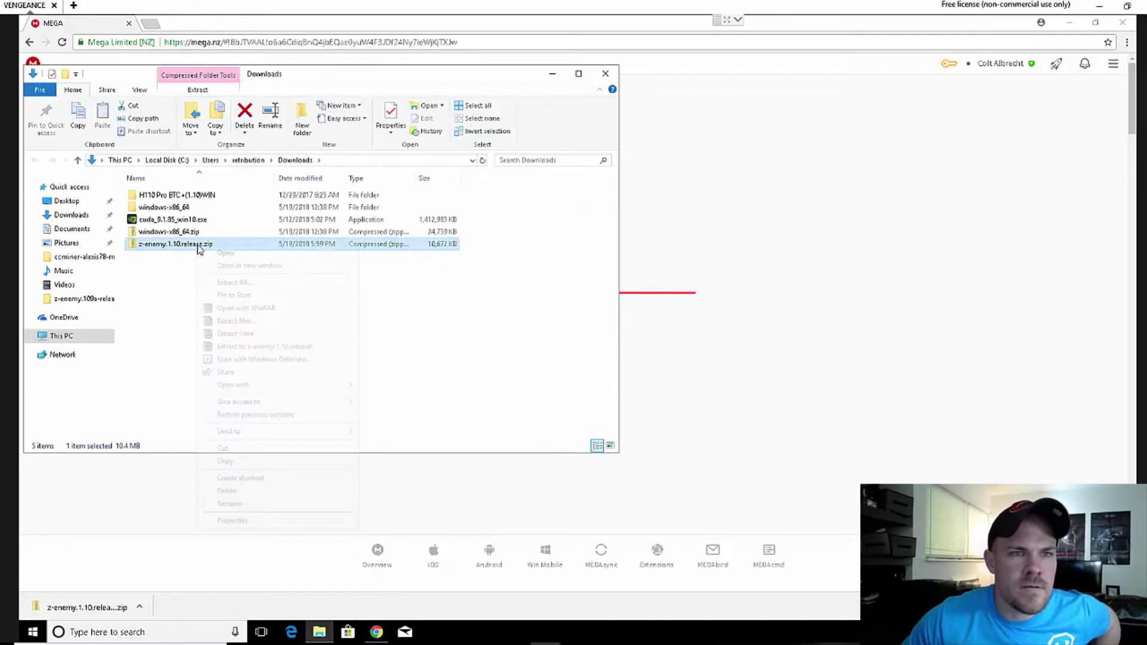
left_click(261, 349)
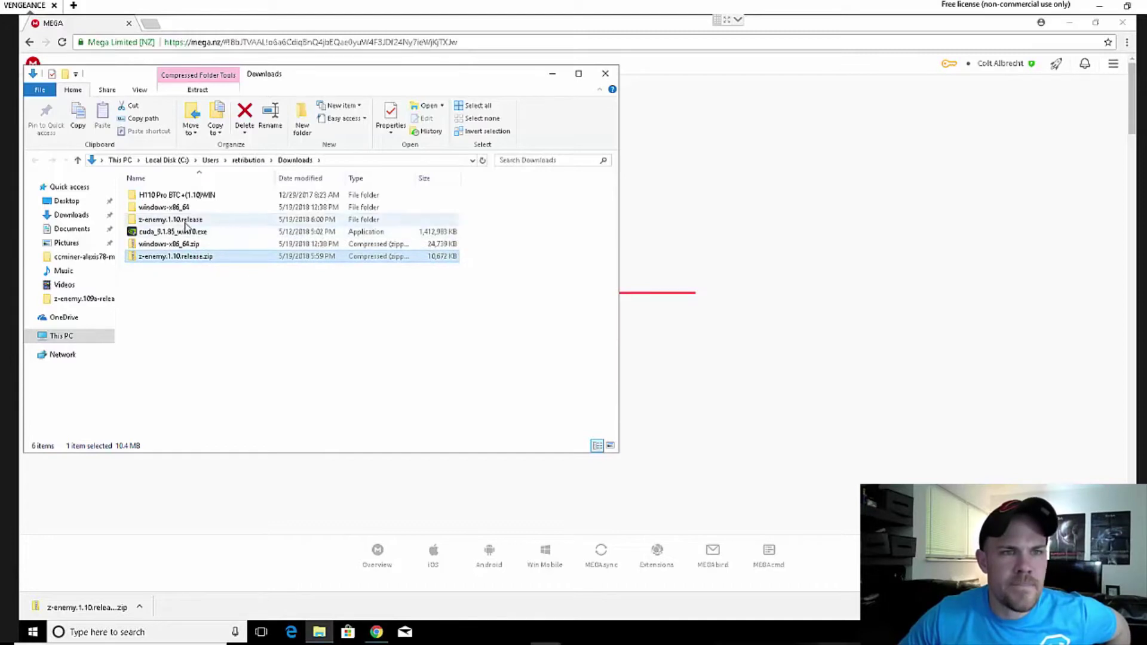
double_click(181, 221)
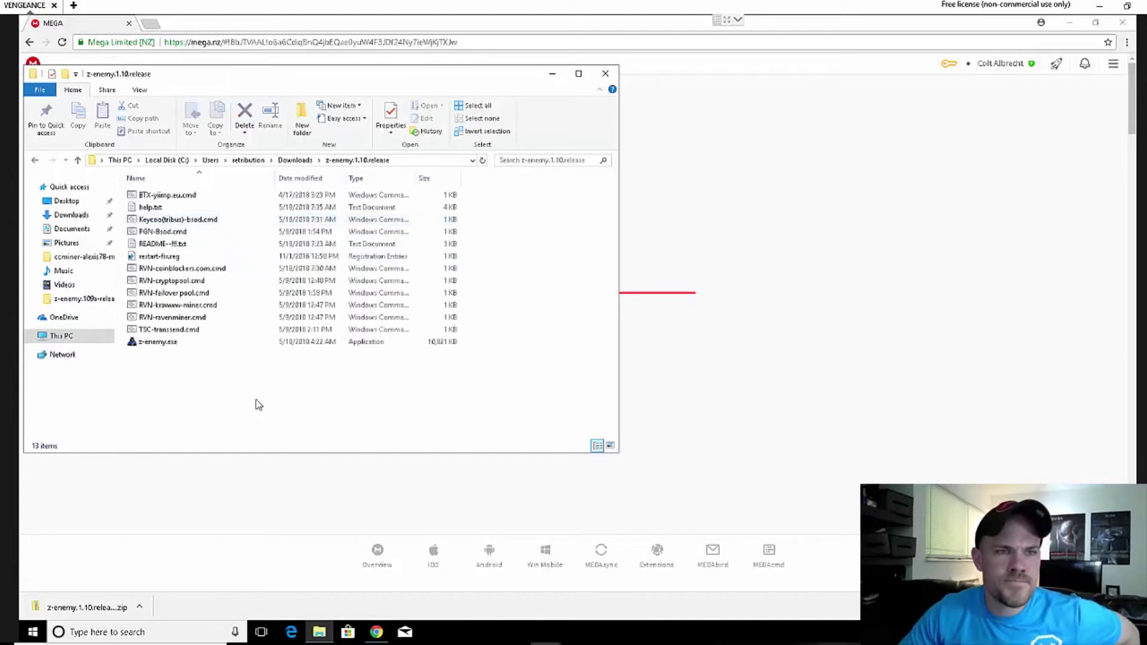
left_click(1121, 22)
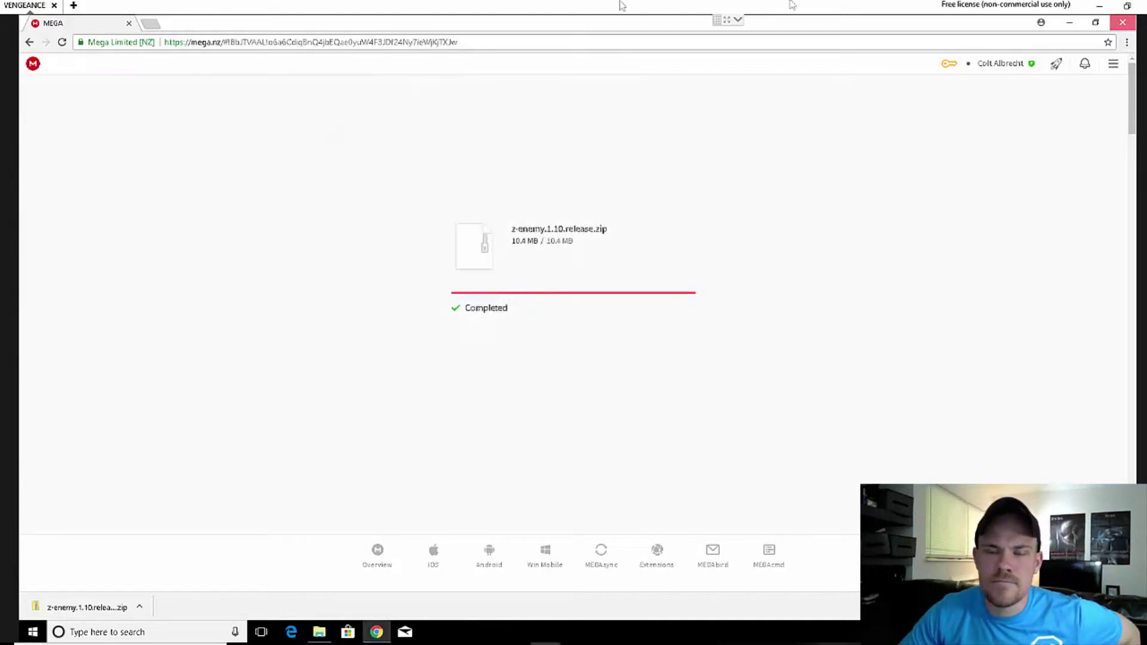
left_click_drag(367, 79, 669, 104)
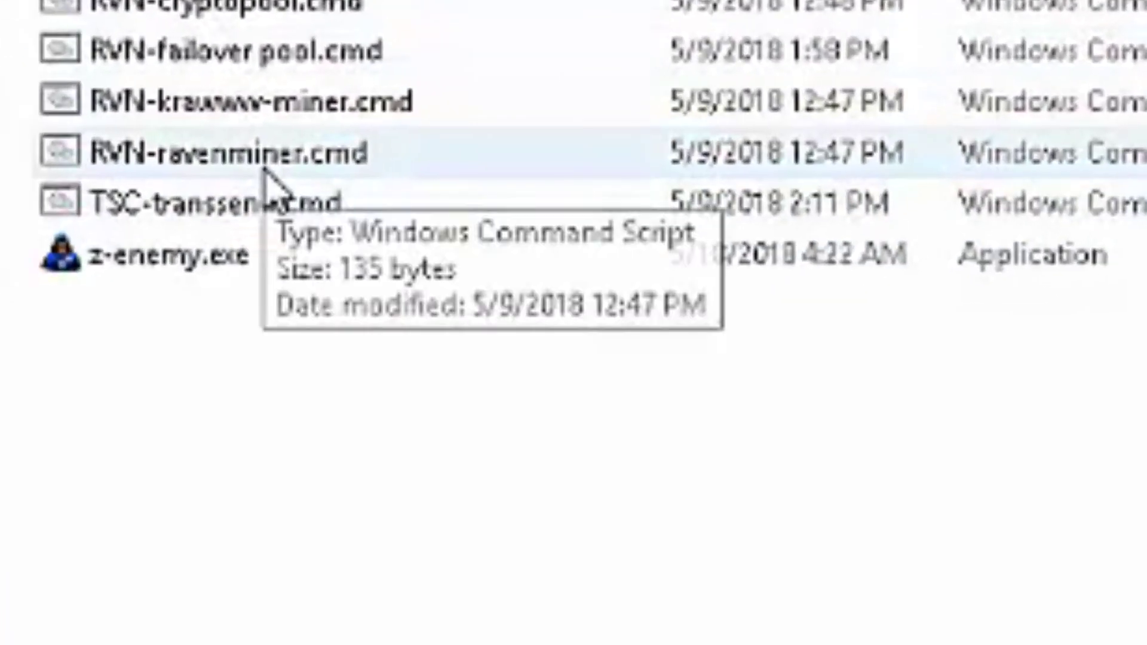
- Open RVN-ravenminer.cmd in Notepad and position it over the file list
left_click(267, 172)
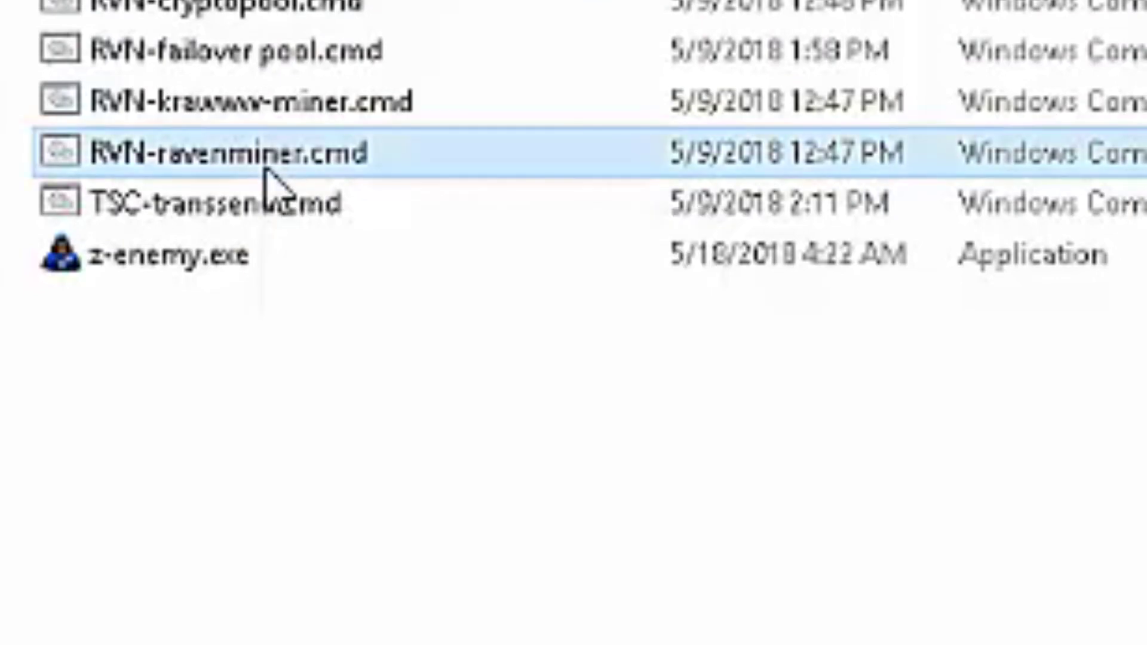
right_click(267, 173)
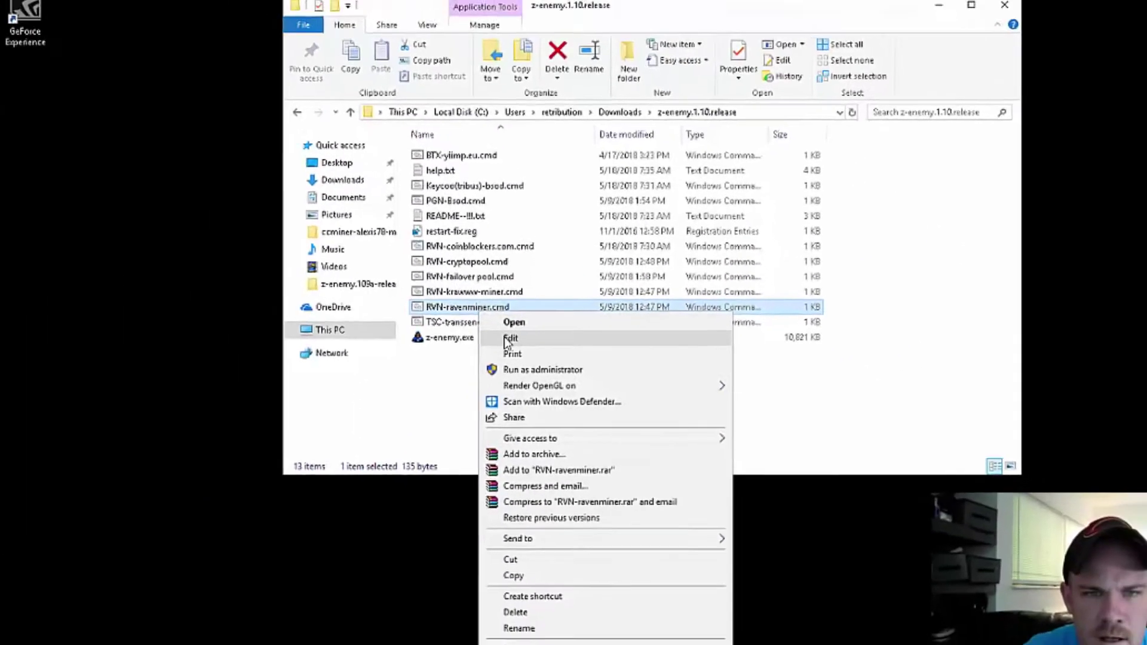
left_click(515, 362)
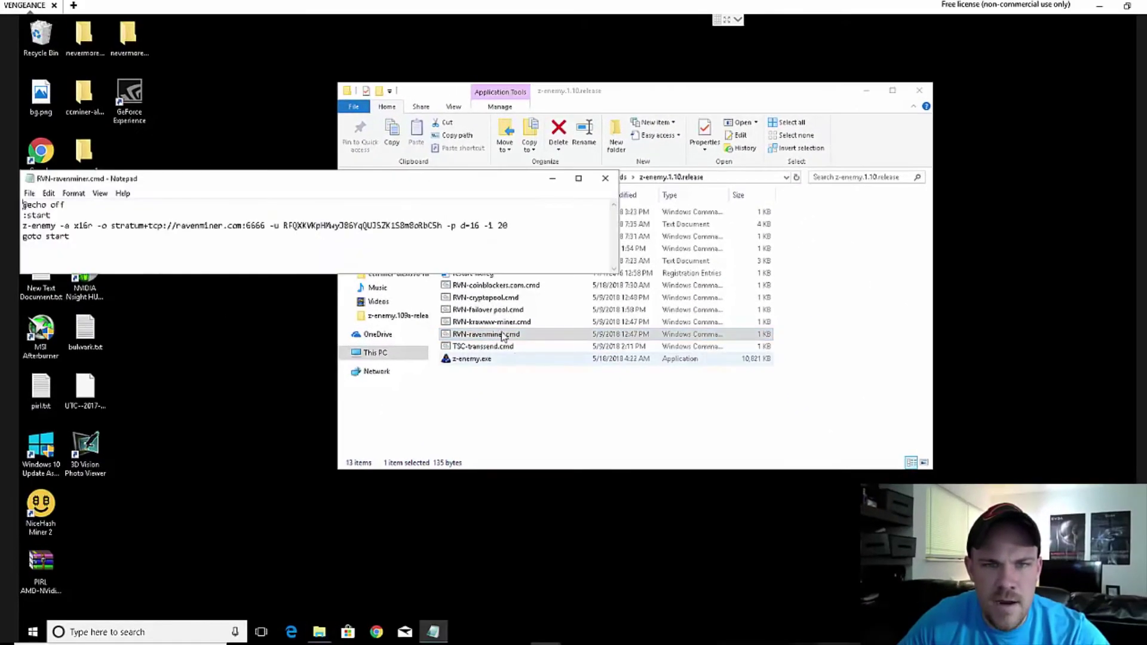
left_click_drag(440, 185, 703, 192)
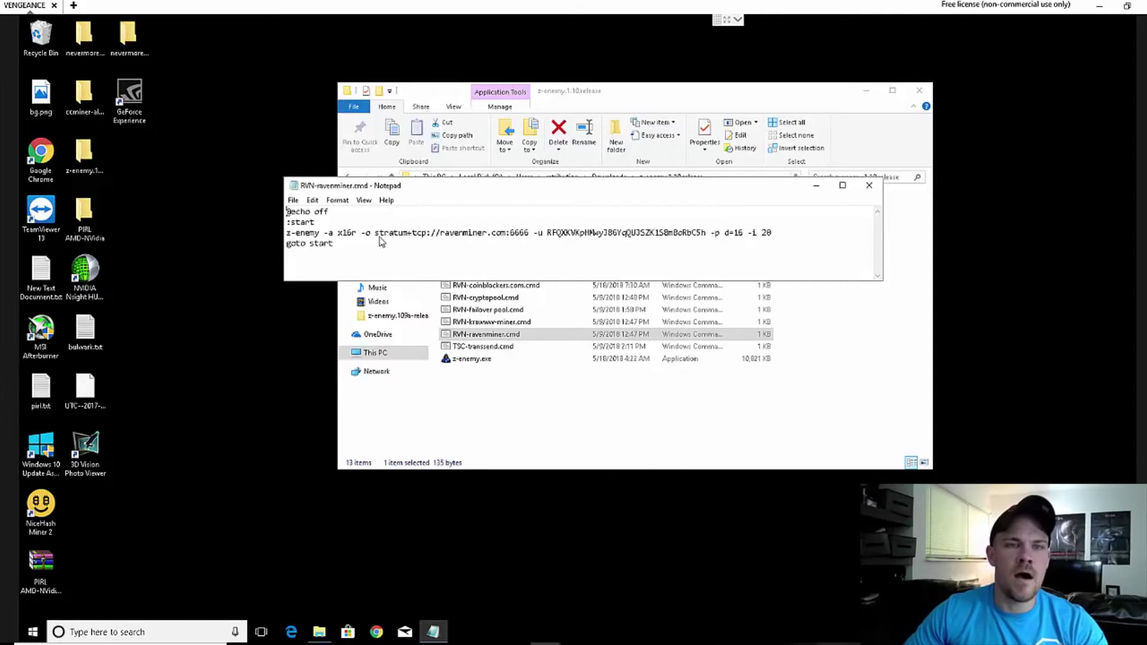
- Highlight the pool address and wallet address parts of the z-enemy command line
left_click_drag(379, 237, 684, 248)
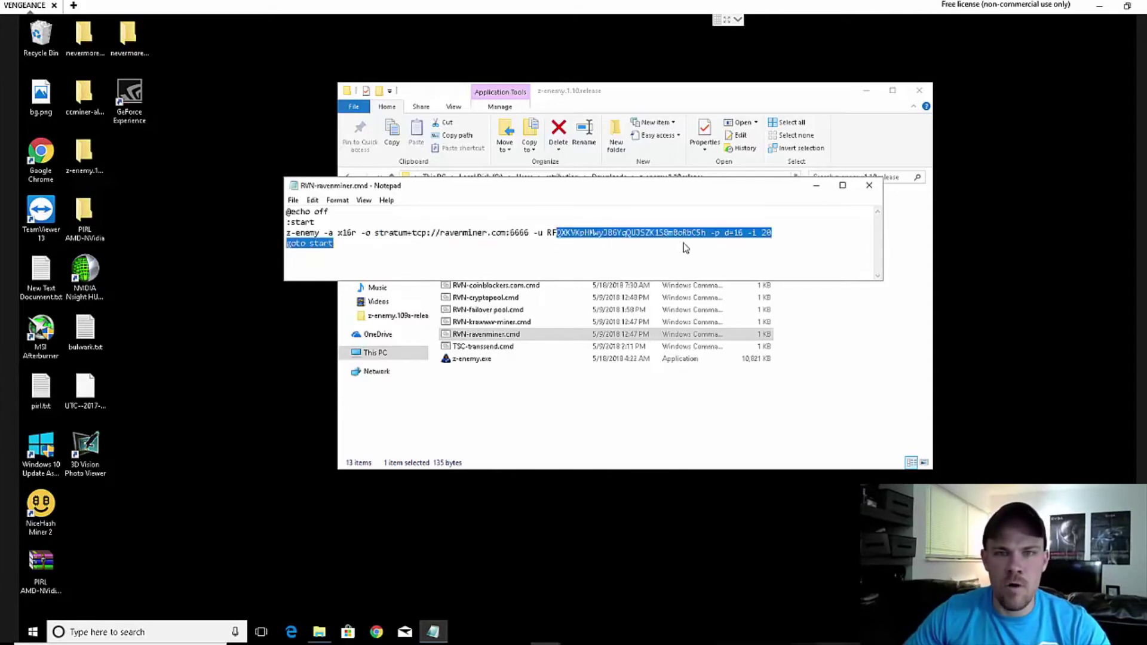
left_click(751, 244)
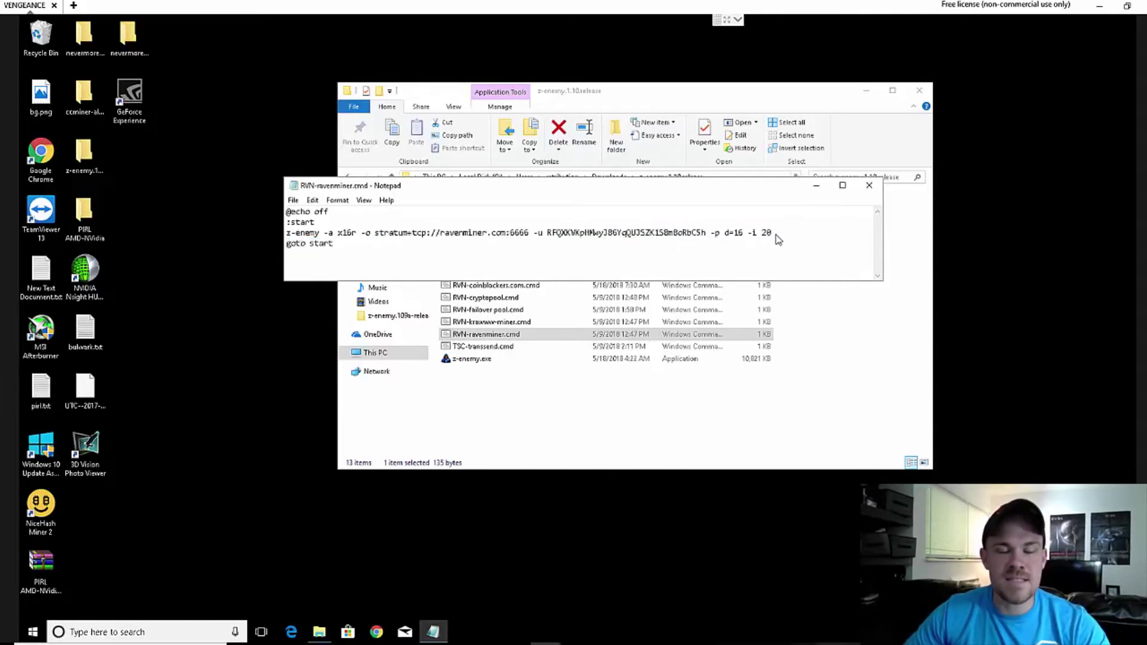
left_click(776, 236)
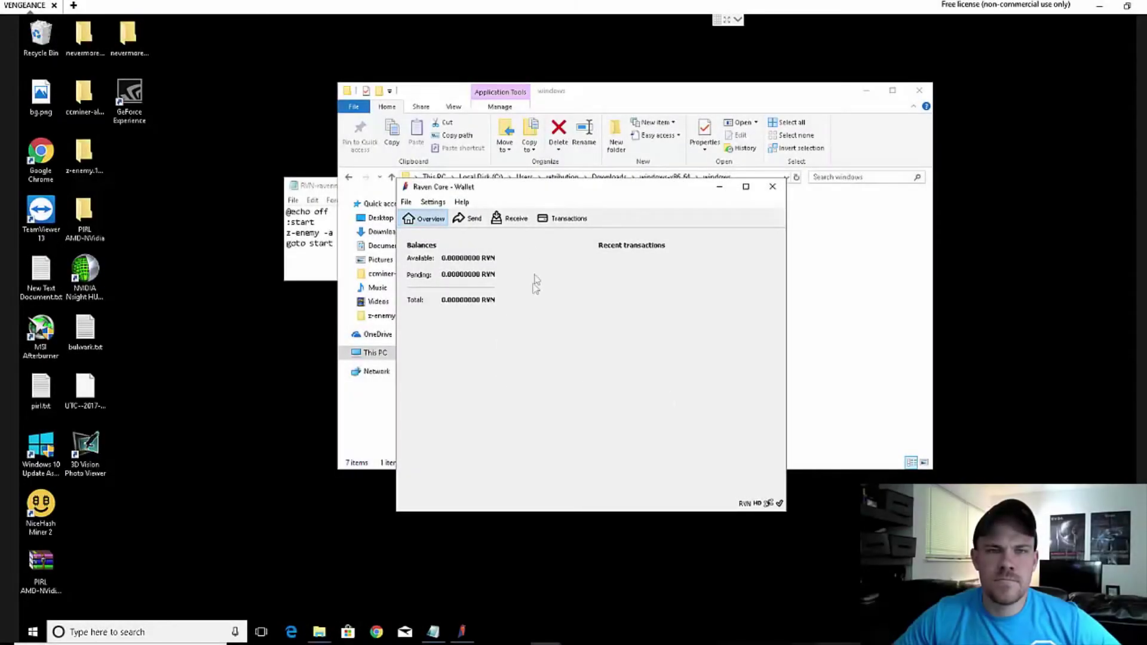
- Open the older payment request from the wallet's receiving addresses view
left_click(515, 218)
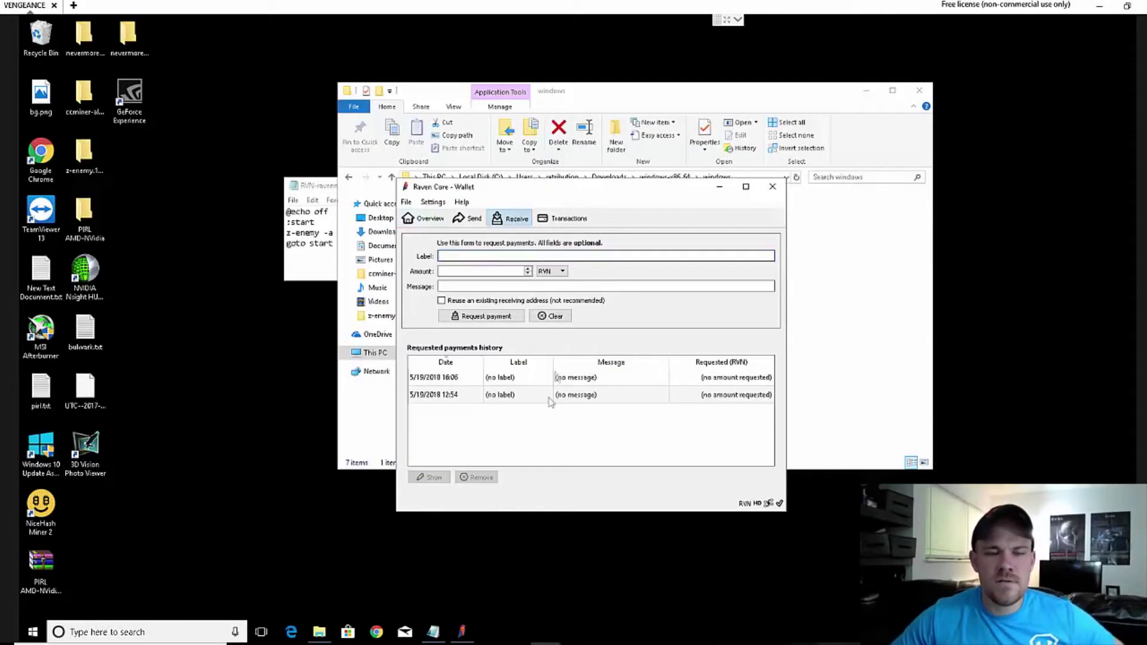
left_click(554, 395)
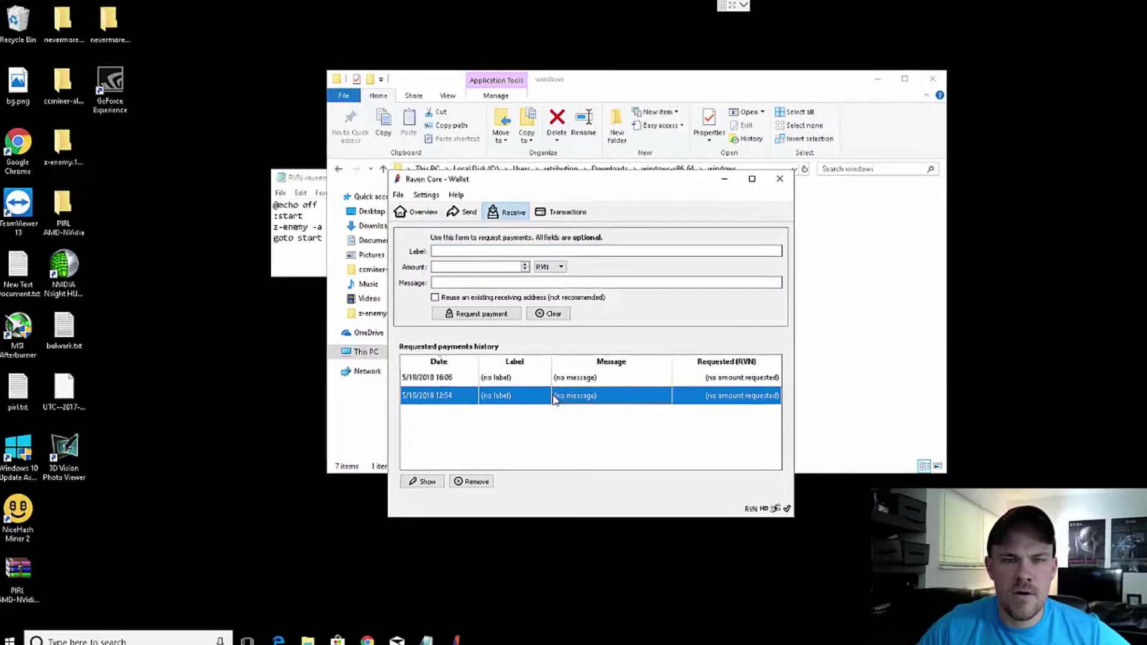
double_click(554, 399)
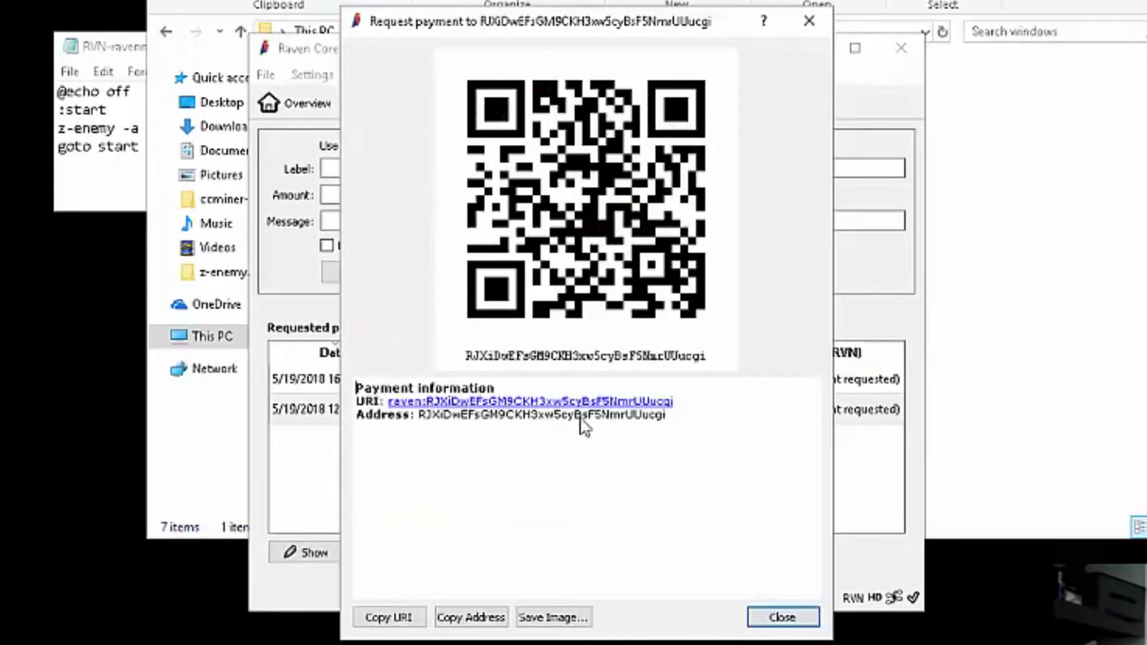
- Copy the receiving address and bring the Notepad miner script back to front
double_click(580, 416)
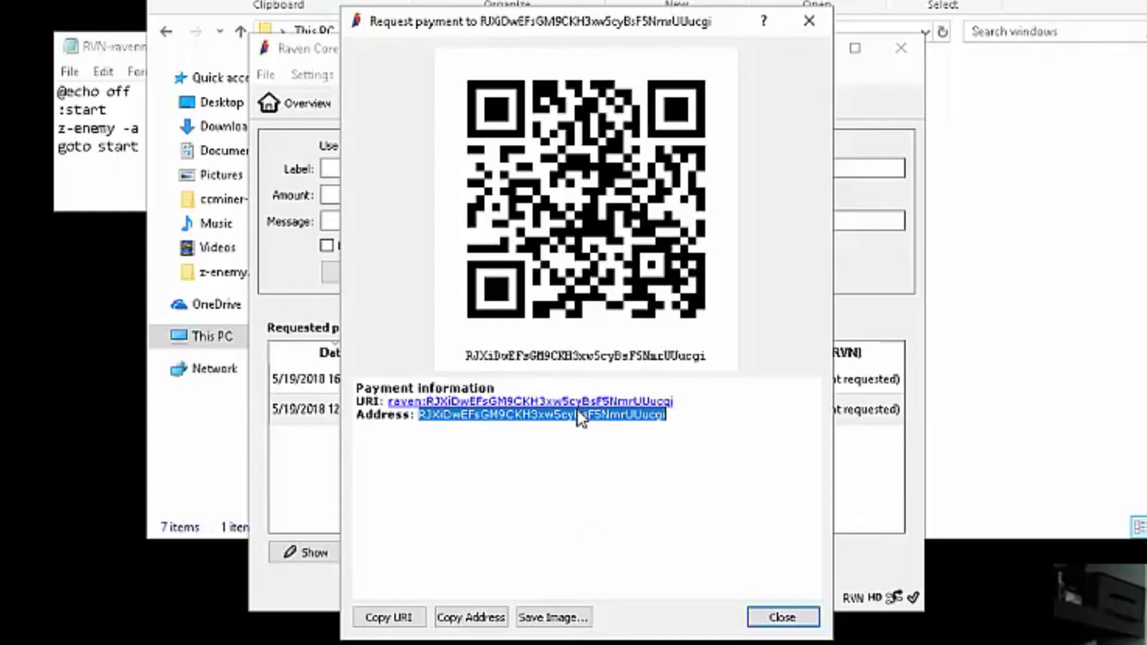
right_click(578, 419)
left_click(598, 435)
left_click(466, 622)
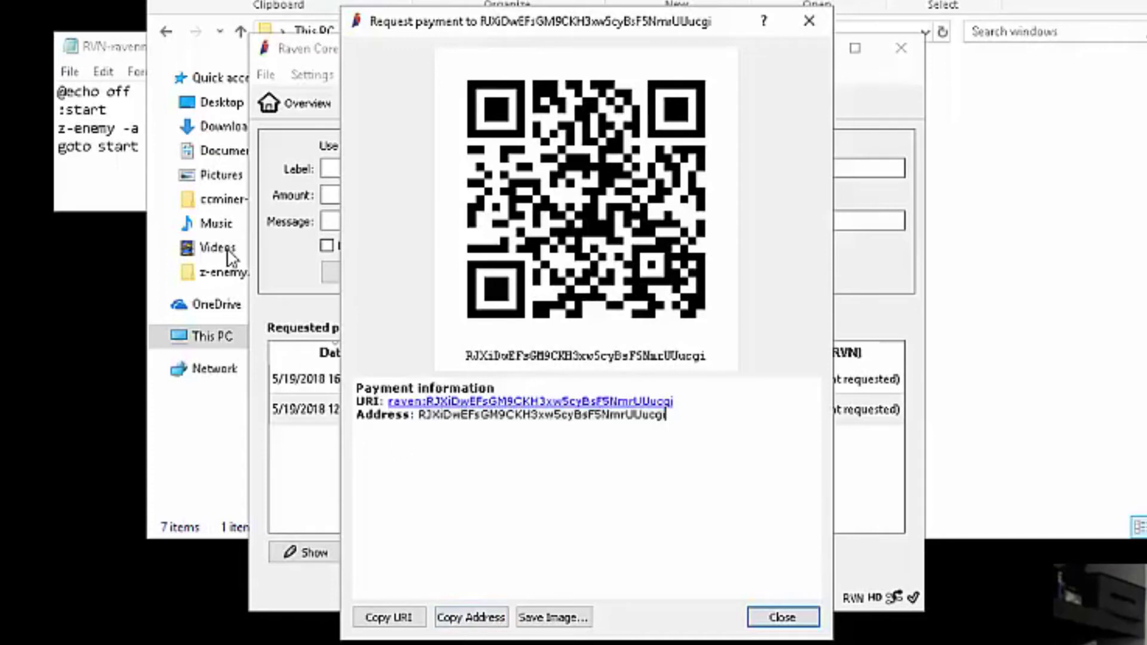
left_click(115, 185)
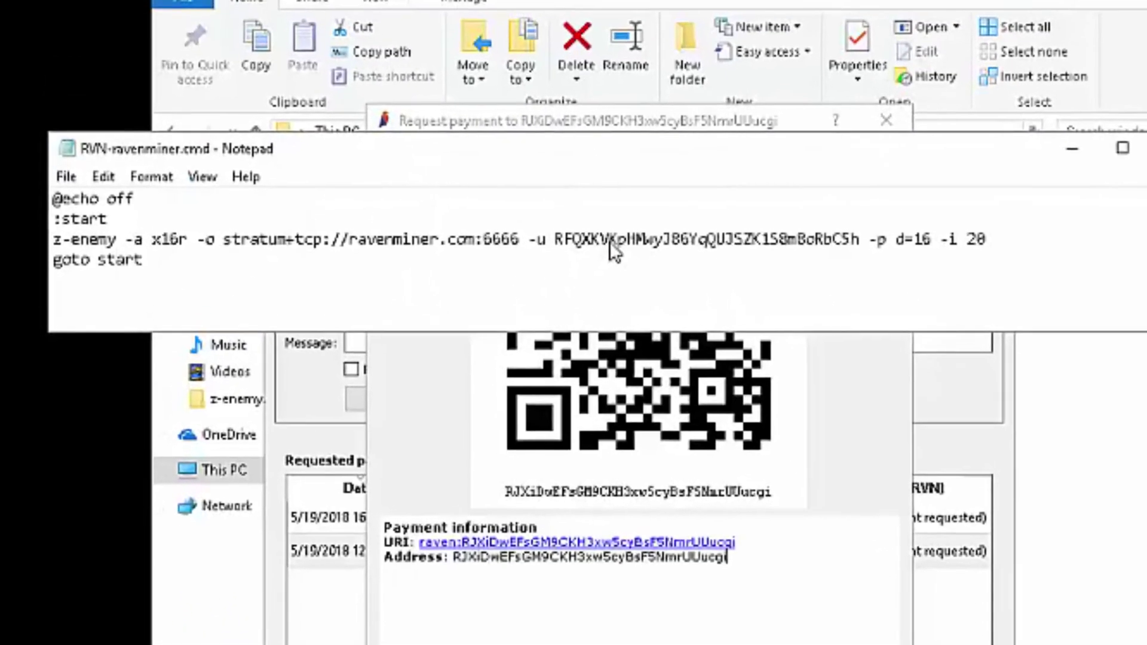
- Paste the copied wallet address over the old mining address after -u
double_click(610, 241)
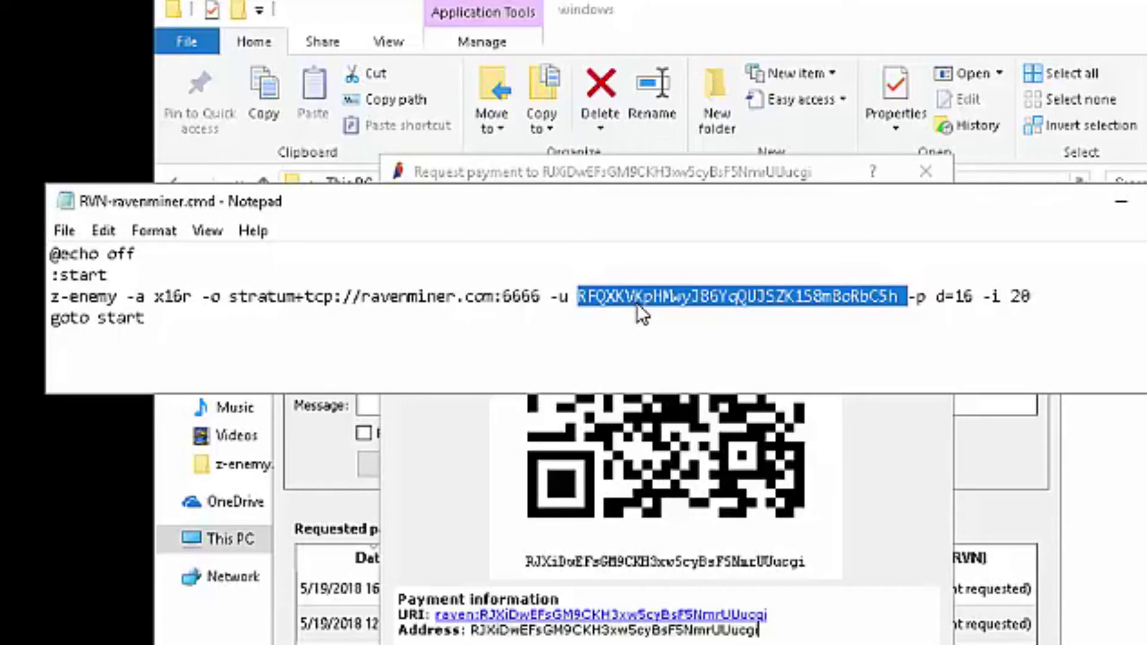
key("ctrl+v")
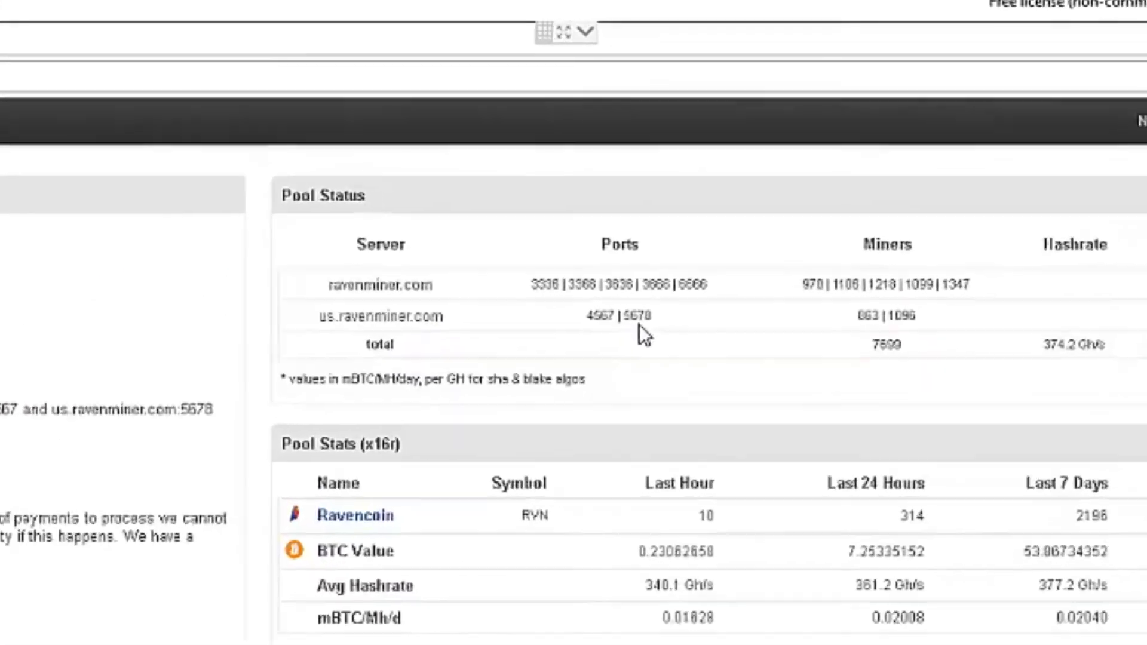
- Replace port 6666 with the US pool's 5678 and check the pasted wallet address
double_click(632, 320)
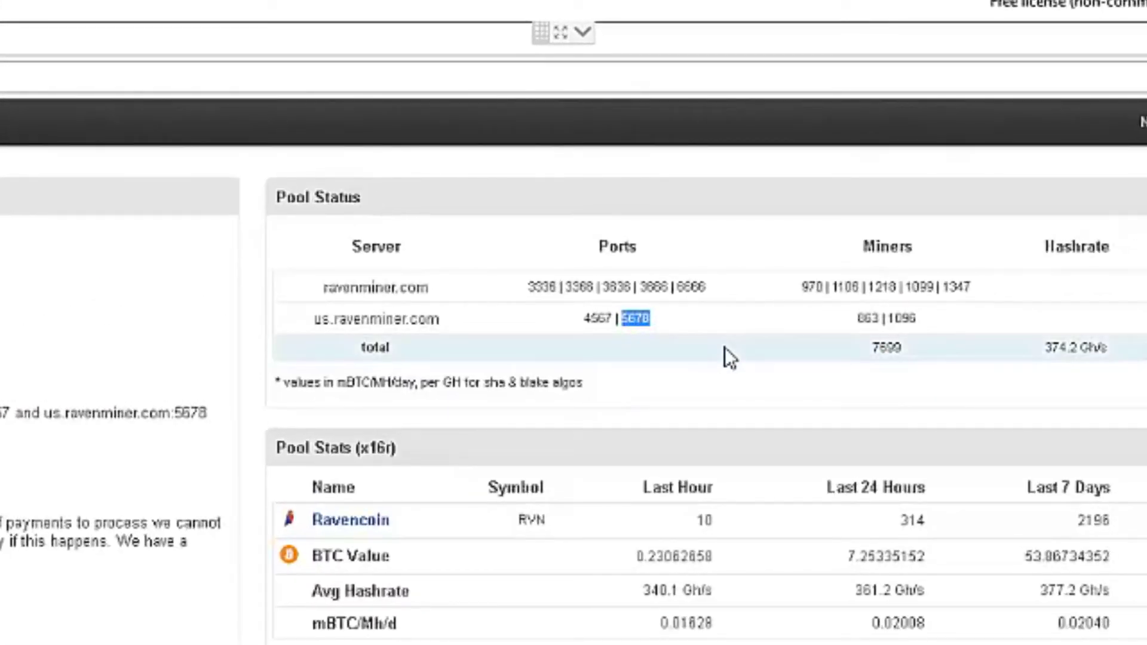
key("alt+Tab")
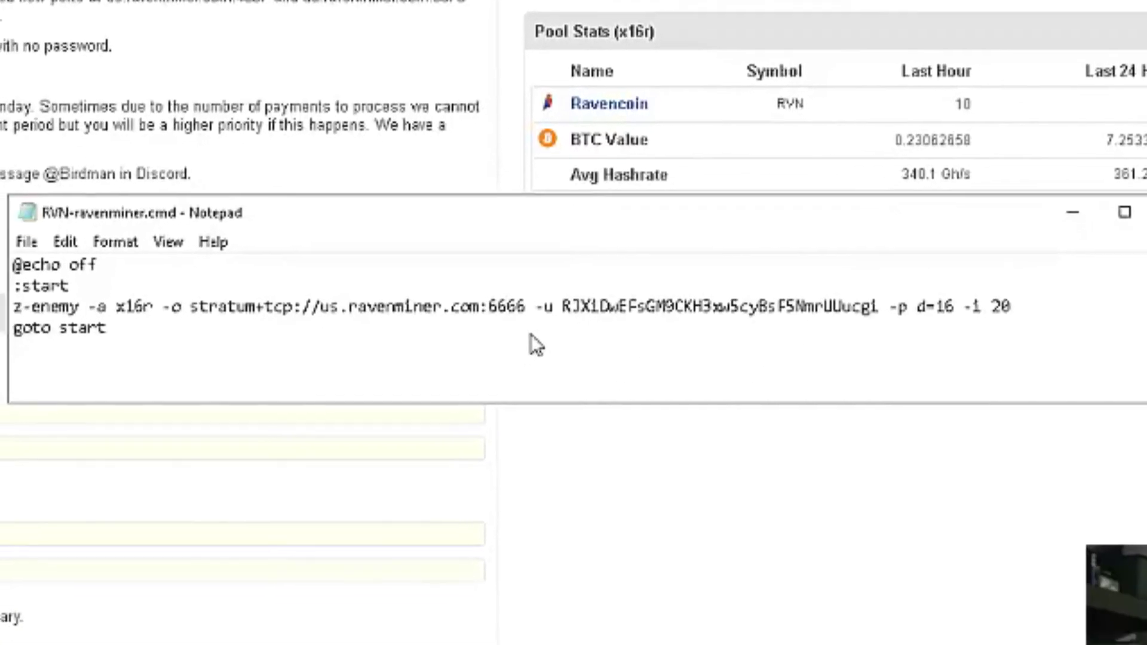
key("Delete")
key("Delete")
key("Delete")
key("Delete")
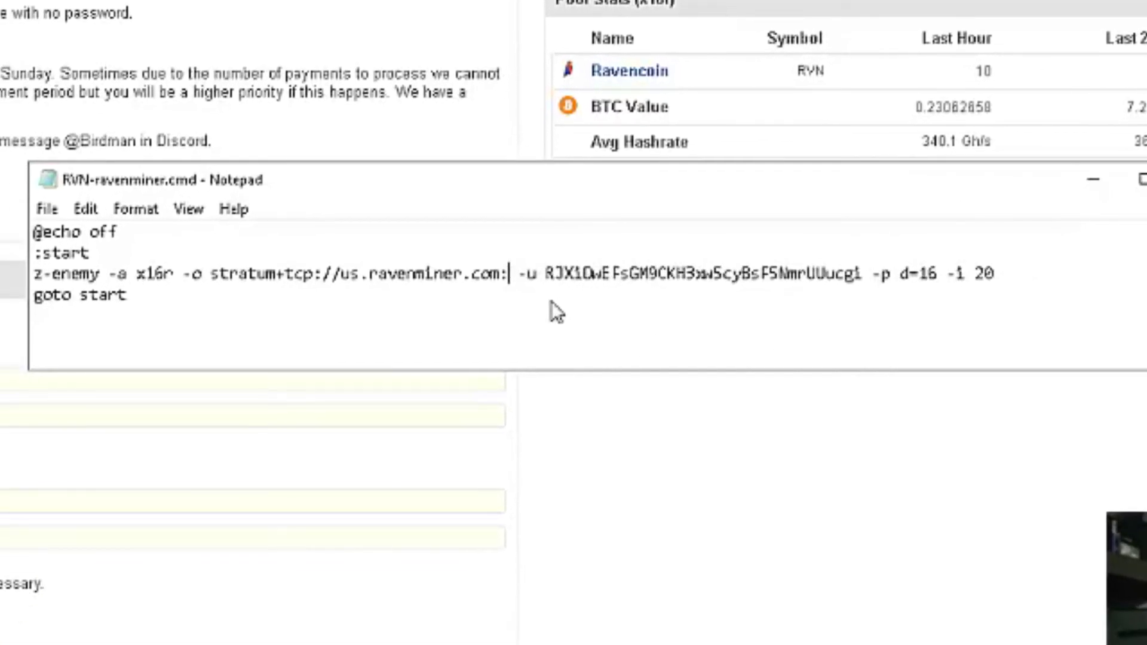
type("5678")
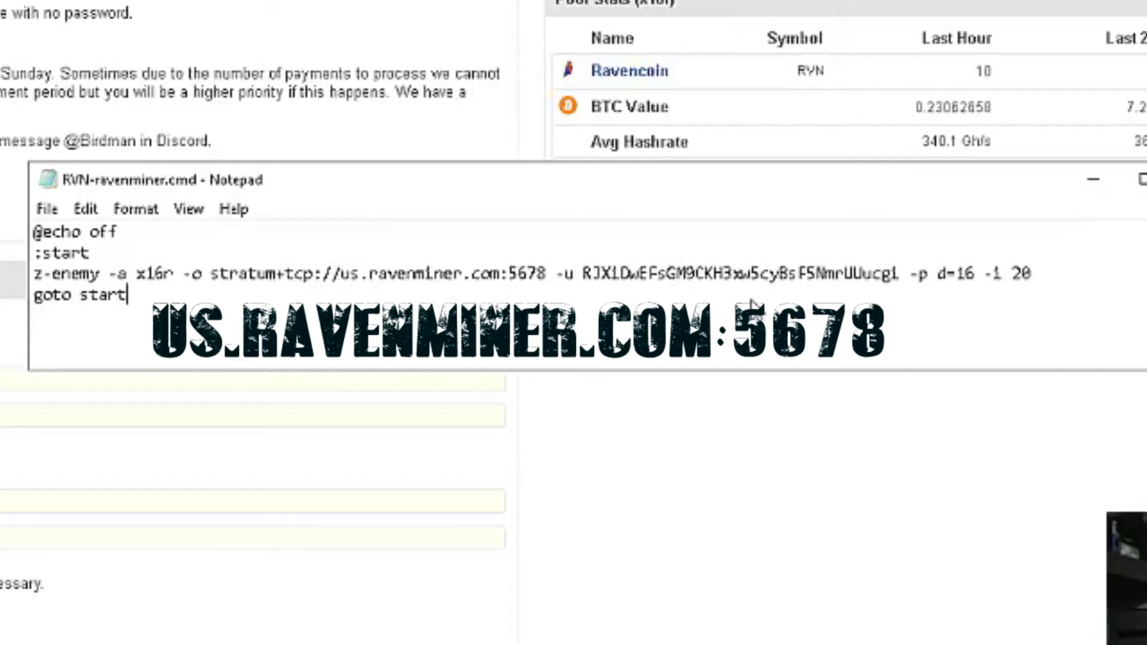
double_click(692, 283)
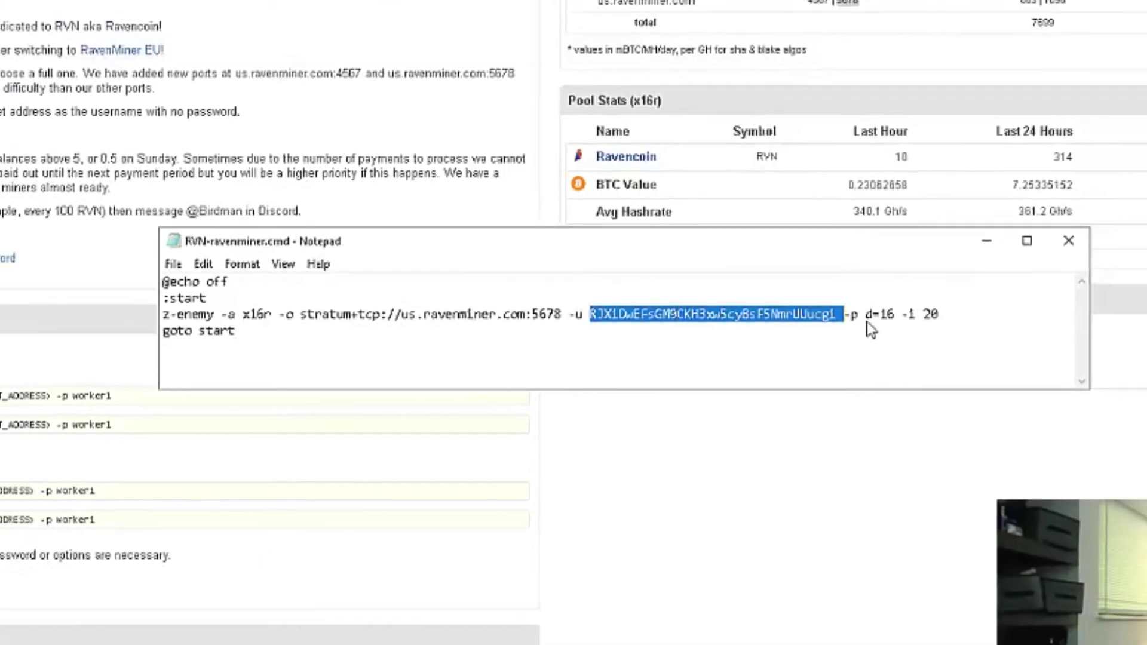
left_click(773, 357)
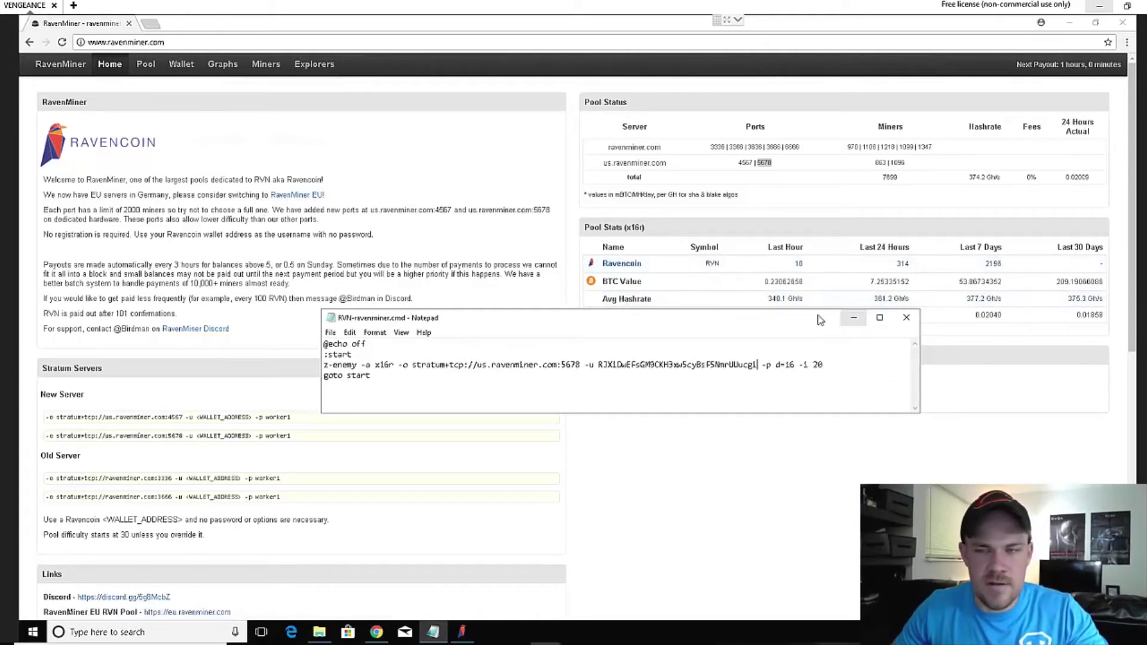
- Save and close the edited RVN-ravenminer.cmd script
left_click(330, 332)
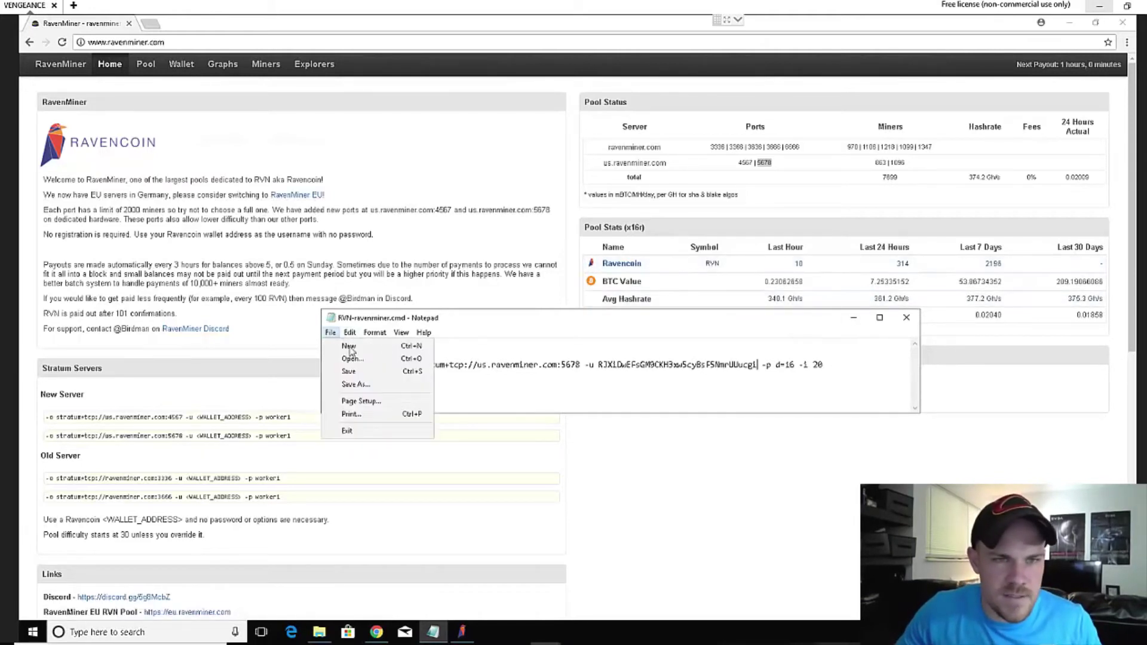
key("Escape")
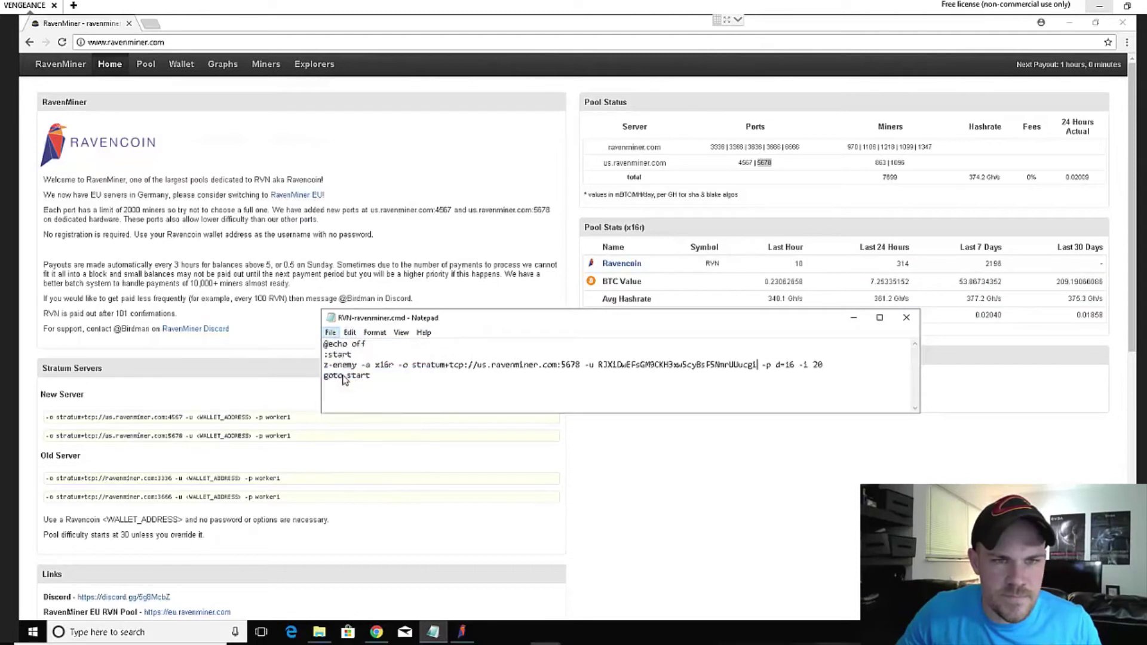
left_click(908, 319)
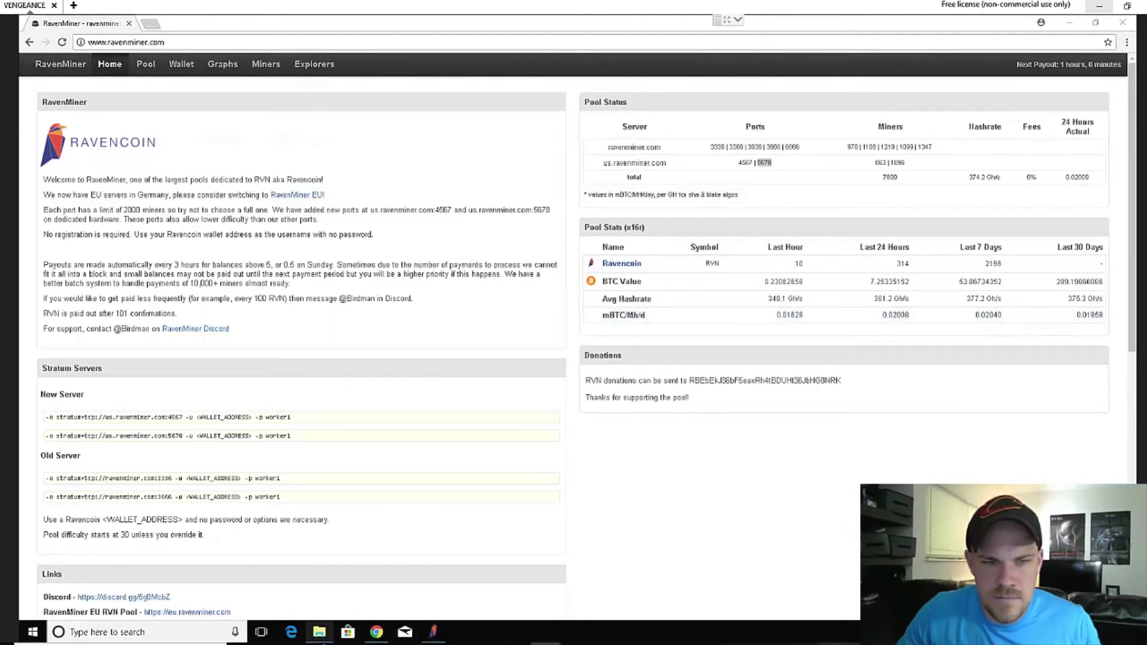
left_click(319, 632)
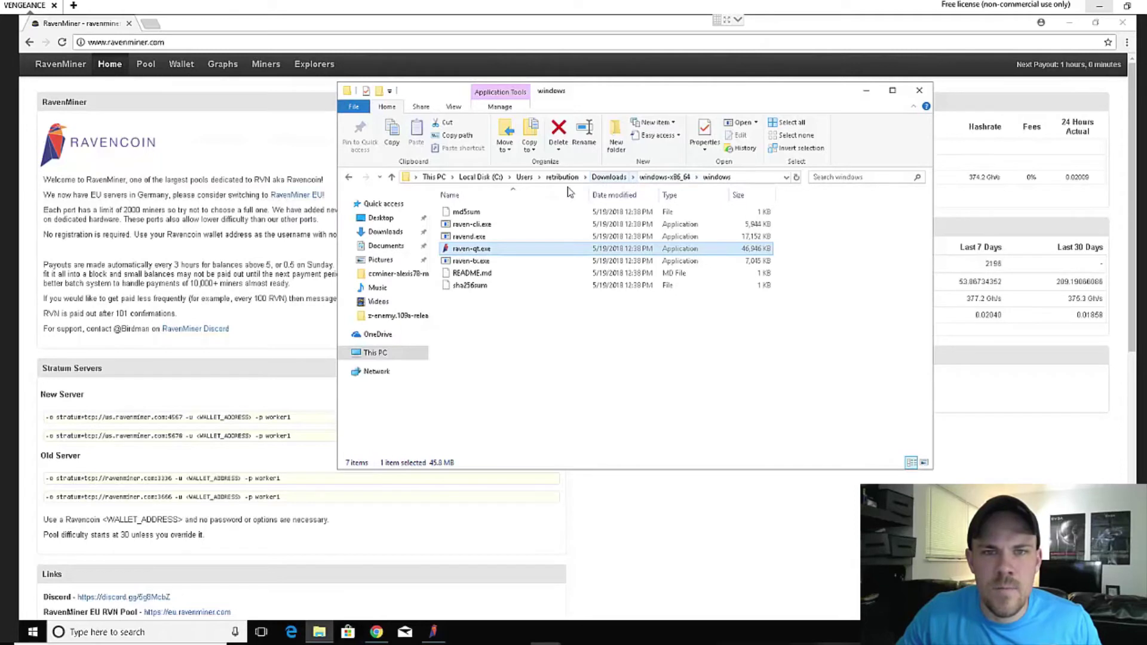
- Run RVN-ravenminer.cmd from the z-enemy.1.10.release folder in Downloads
key("alt+Up")
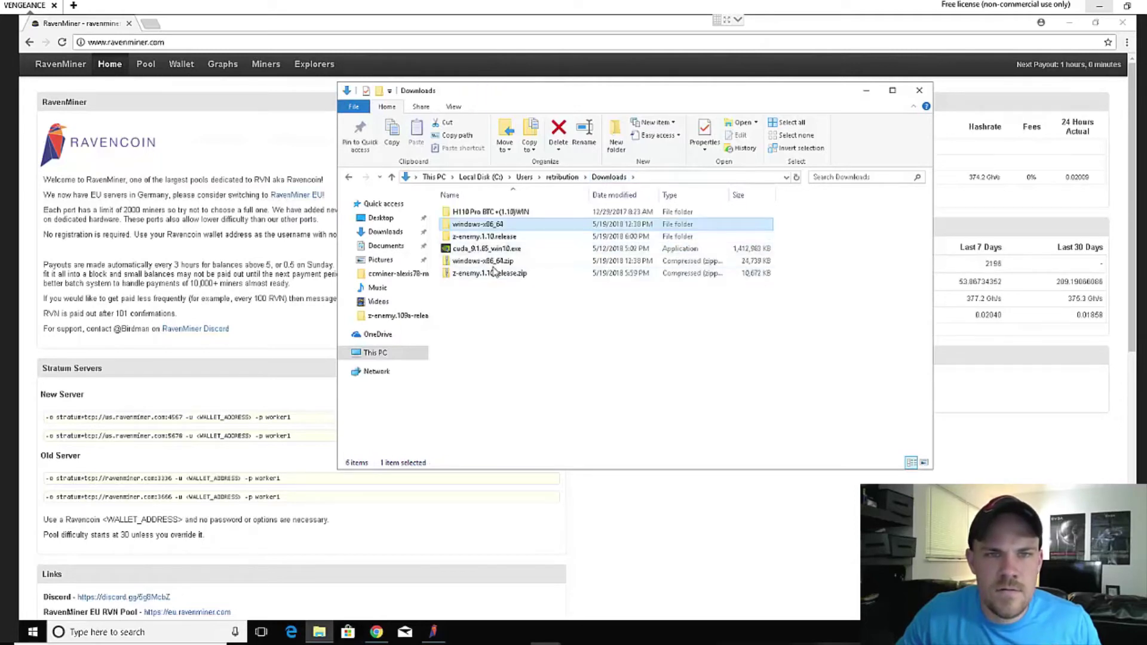
double_click(520, 237)
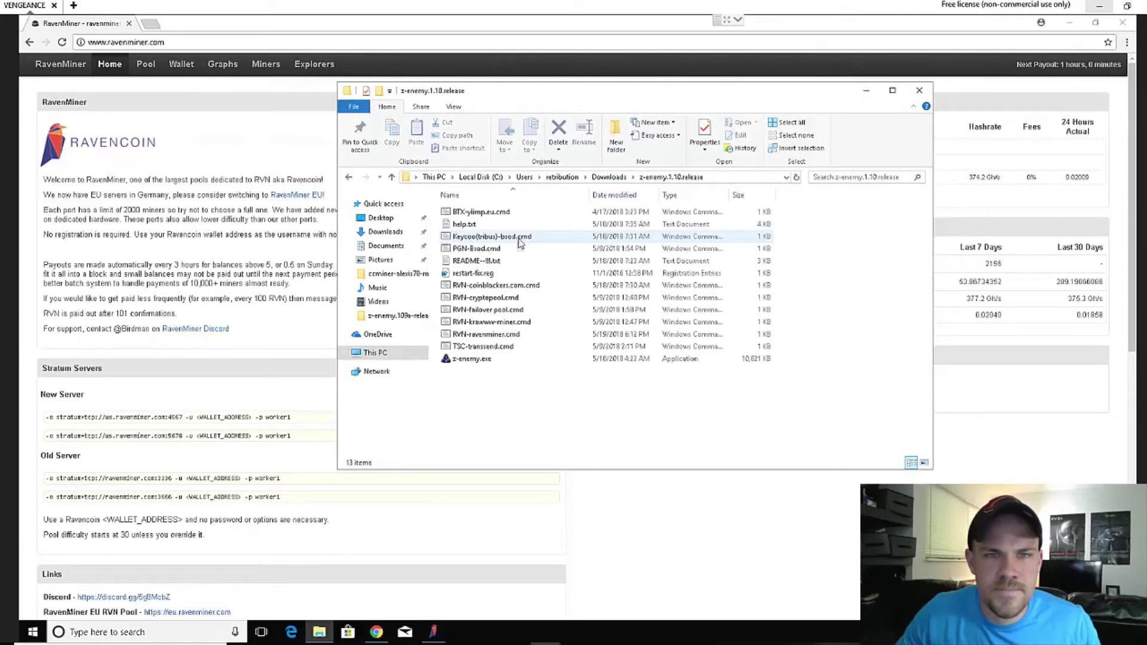
left_click(509, 334)
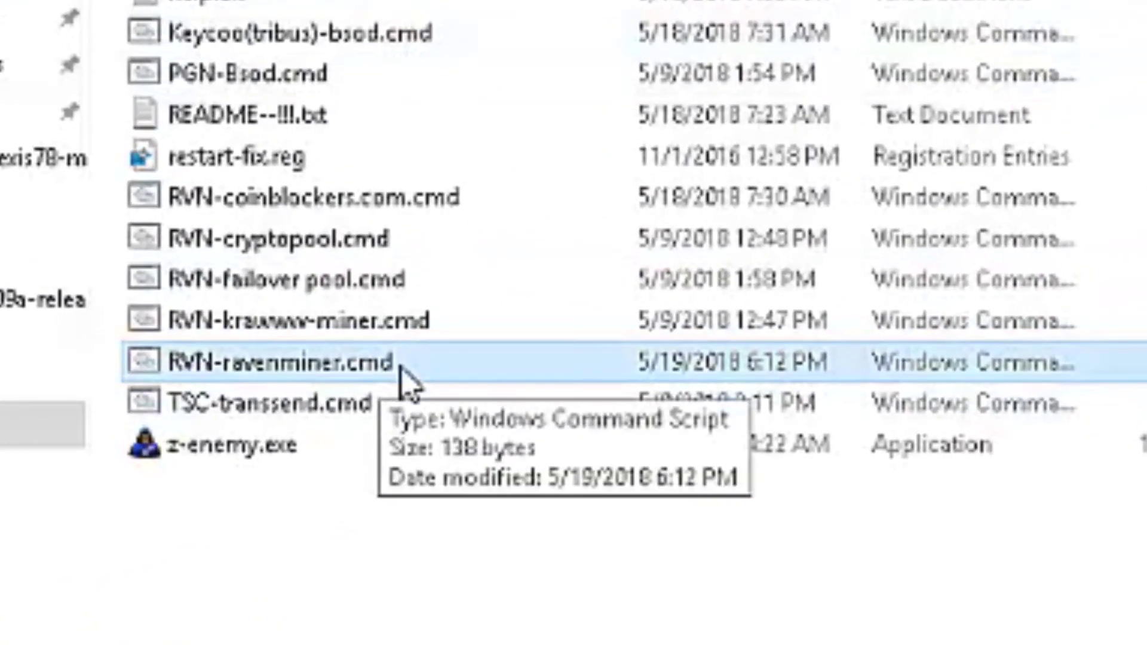
double_click(402, 369)
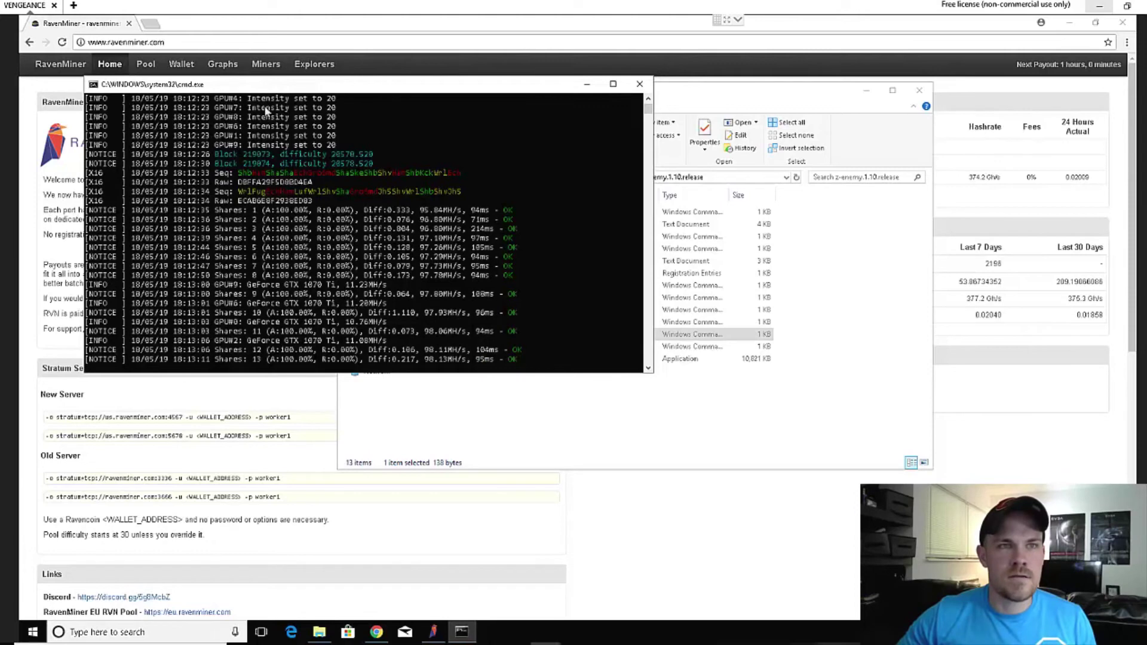
- Let z-enemy reach 14 of 14 accepted shares near 98 MH/s, then open RavenMiner's wallet lookup
left_click(181, 64)
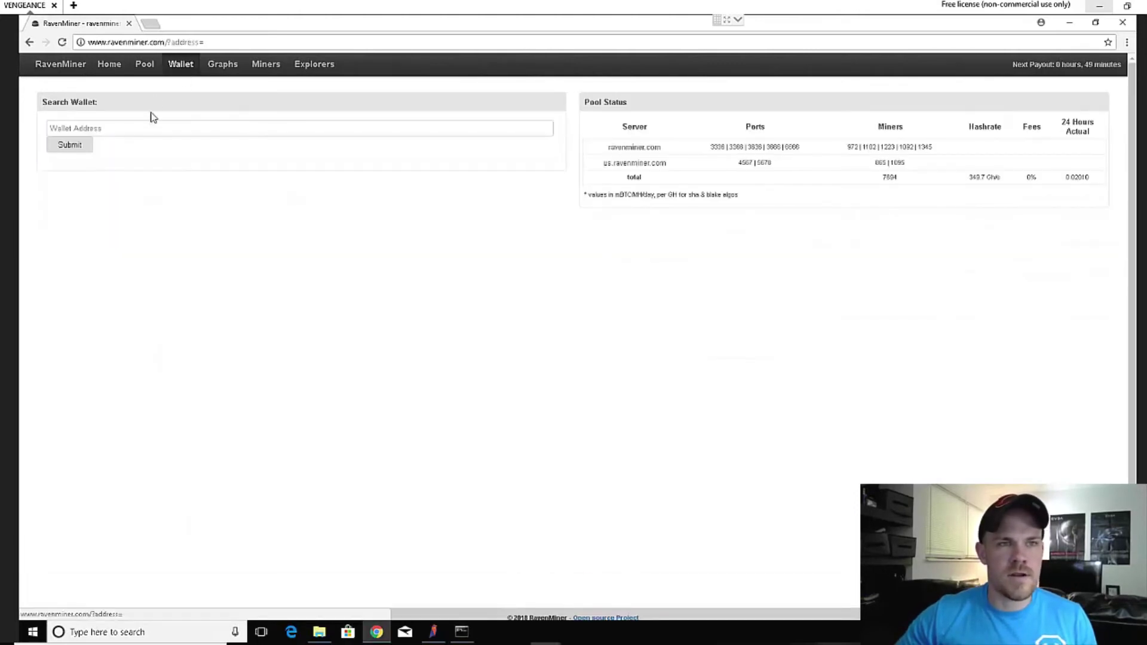
- Look up the pasted wallet address on RavenMiner, showing one z-enemy miner at 12.8 MH/s
left_click(144, 132)
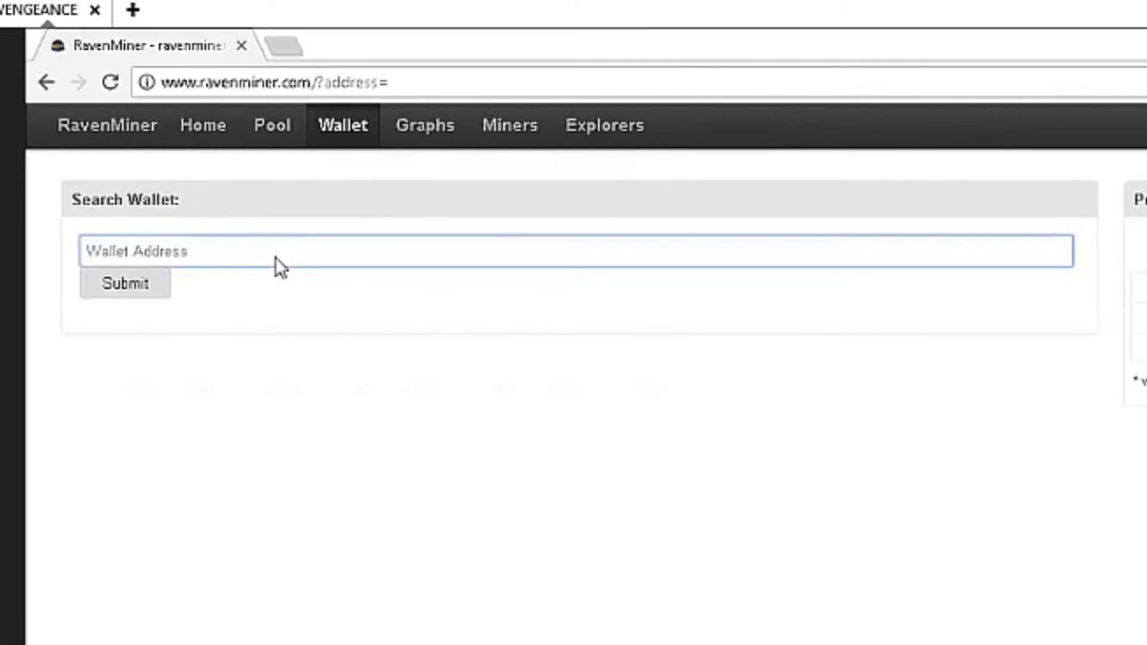
key("ctrl+v")
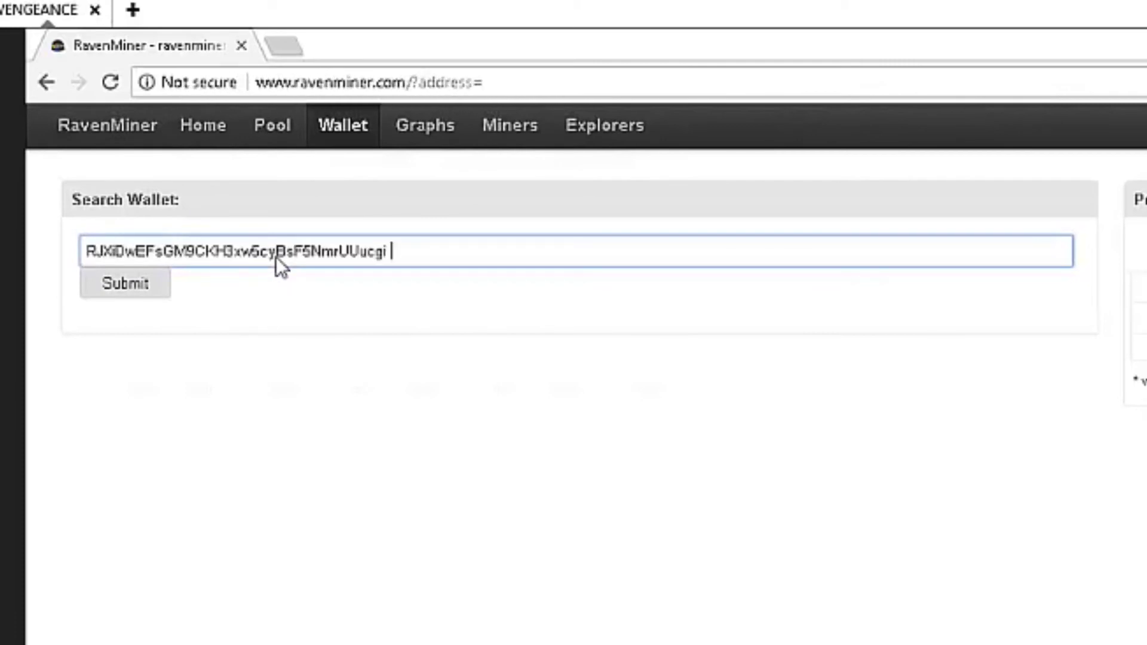
key("BackSpace")
left_click(148, 283)
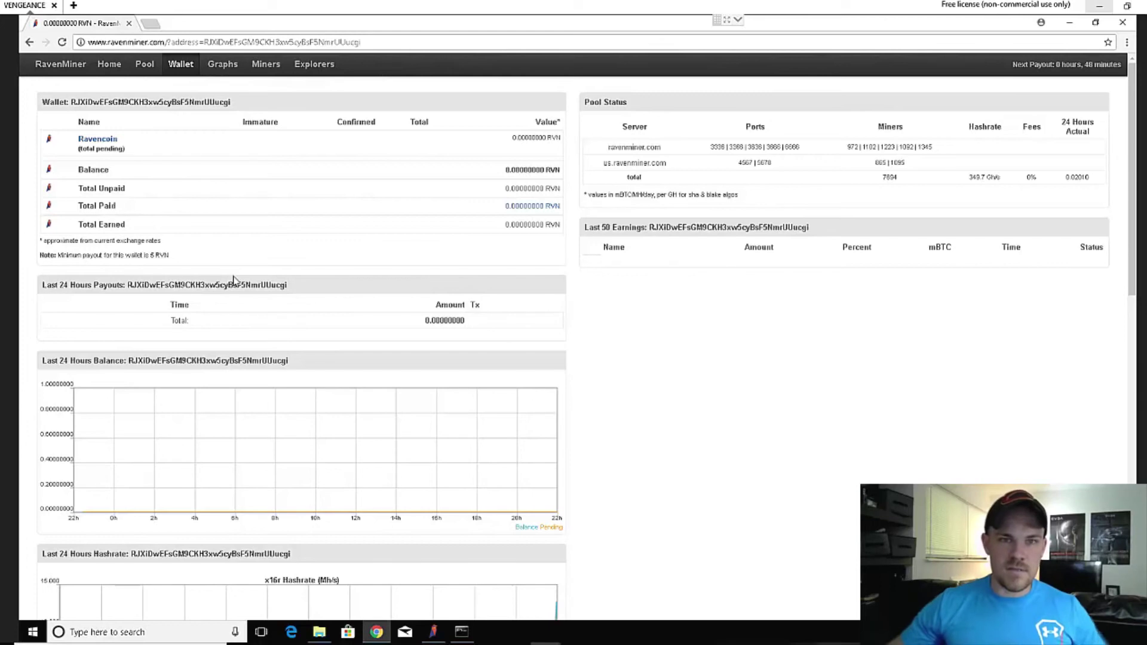
scroll(454, 299, "down", 1)
scroll(461, 295, "down", 2)
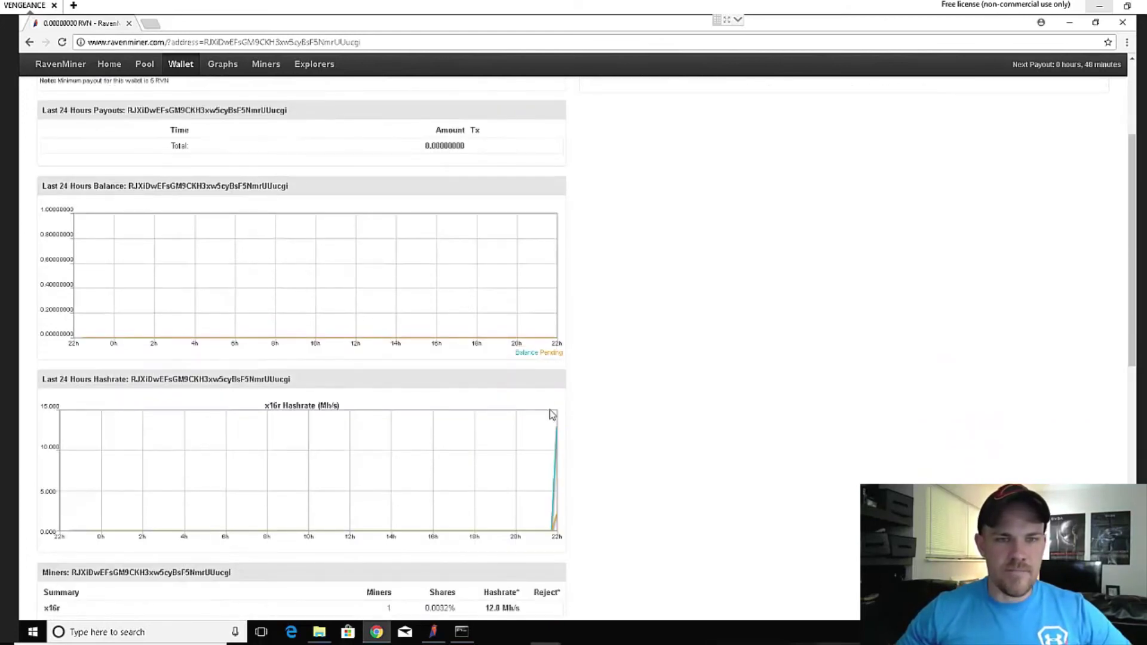
scroll(552, 414, "down", 1)
scroll(439, 458, "down", 2)
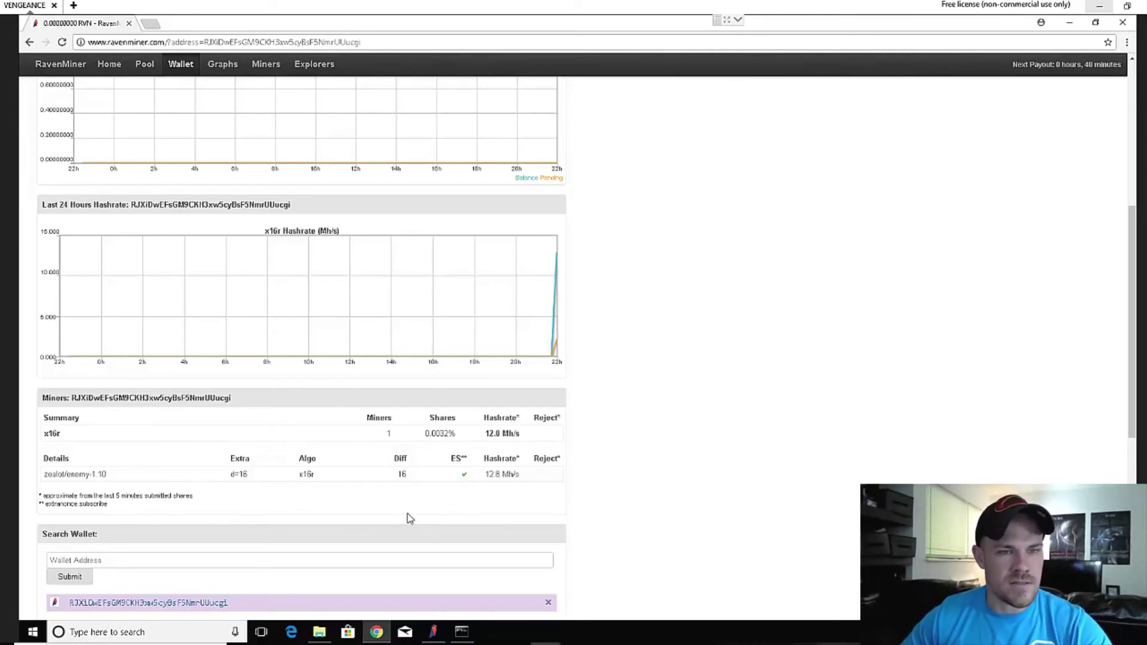
scroll(408, 518, "down", 1)
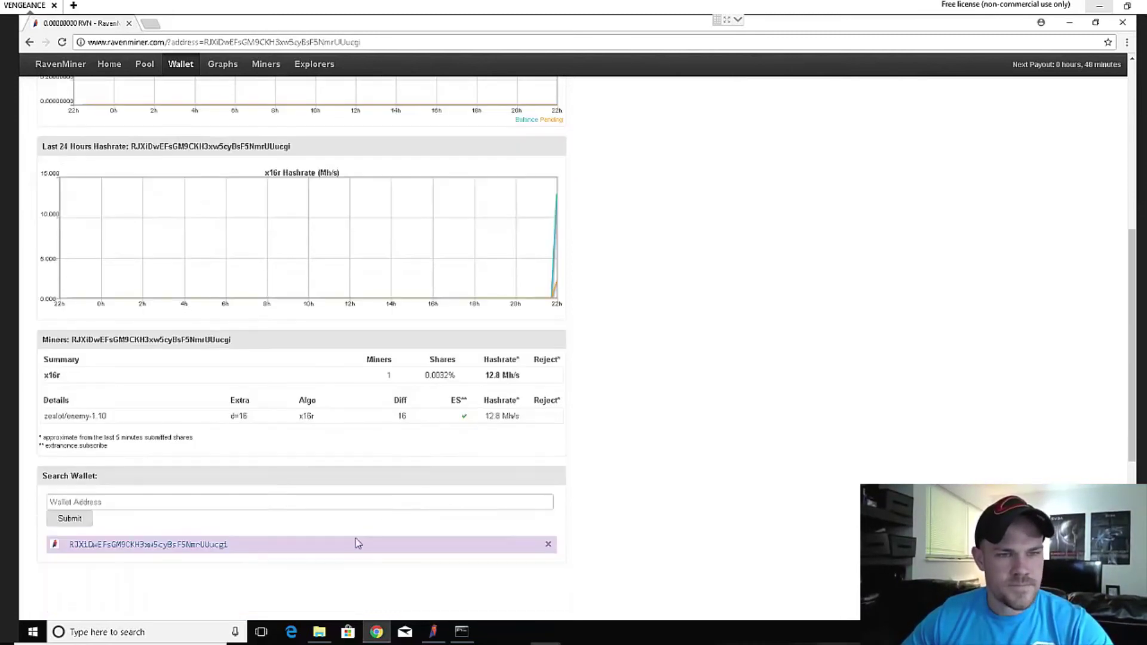
scroll(335, 503, "up", 1)
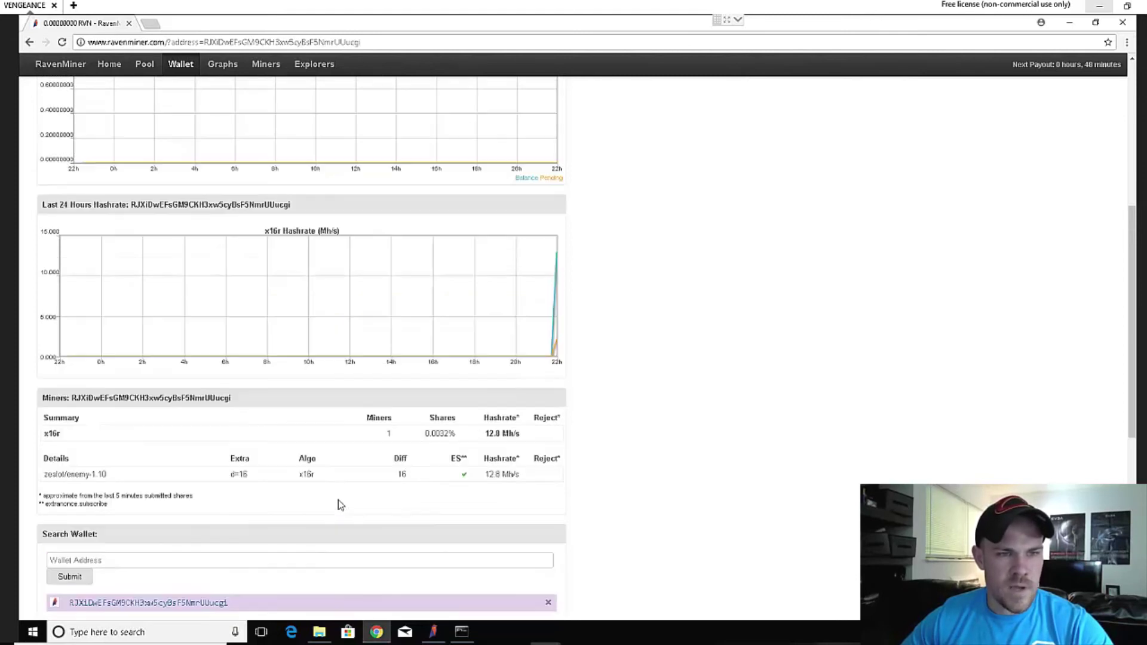